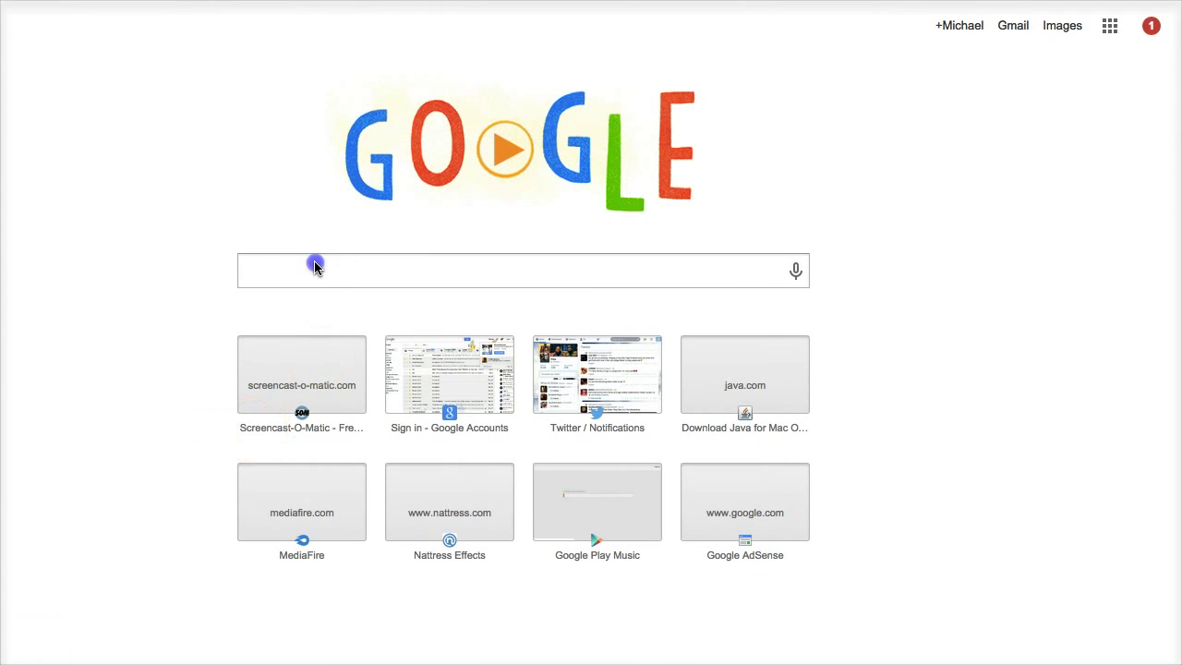
Search Google for 'canon' and open the Canon USA : Support & Drivers result.
type("canon")
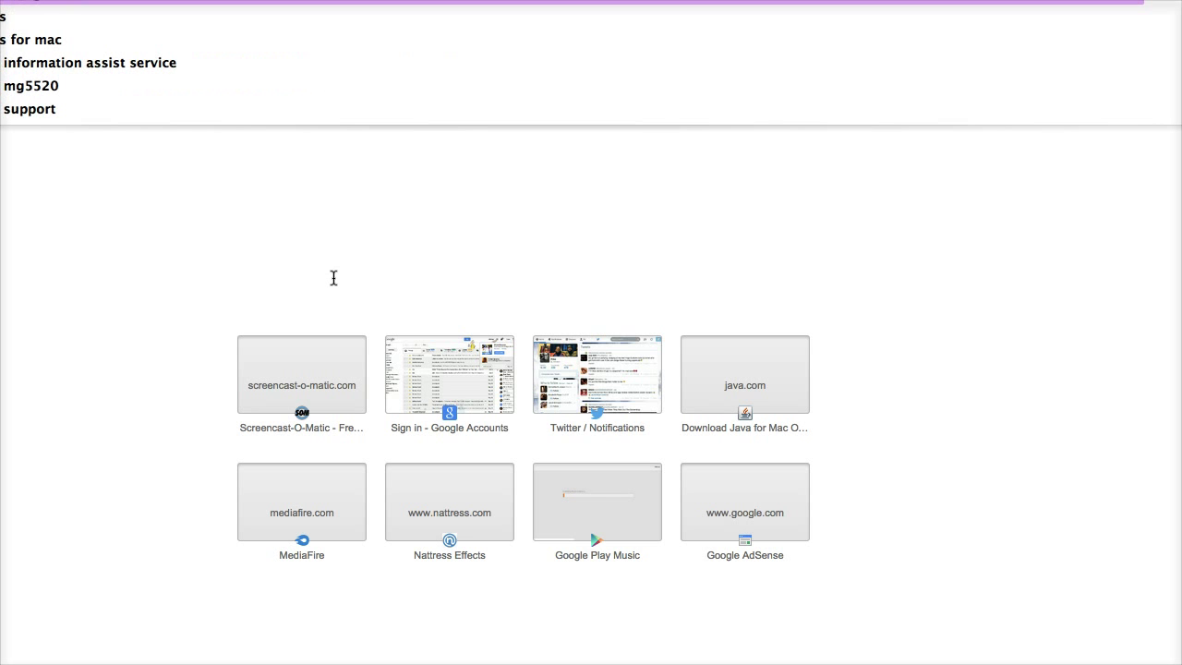
key("Return")
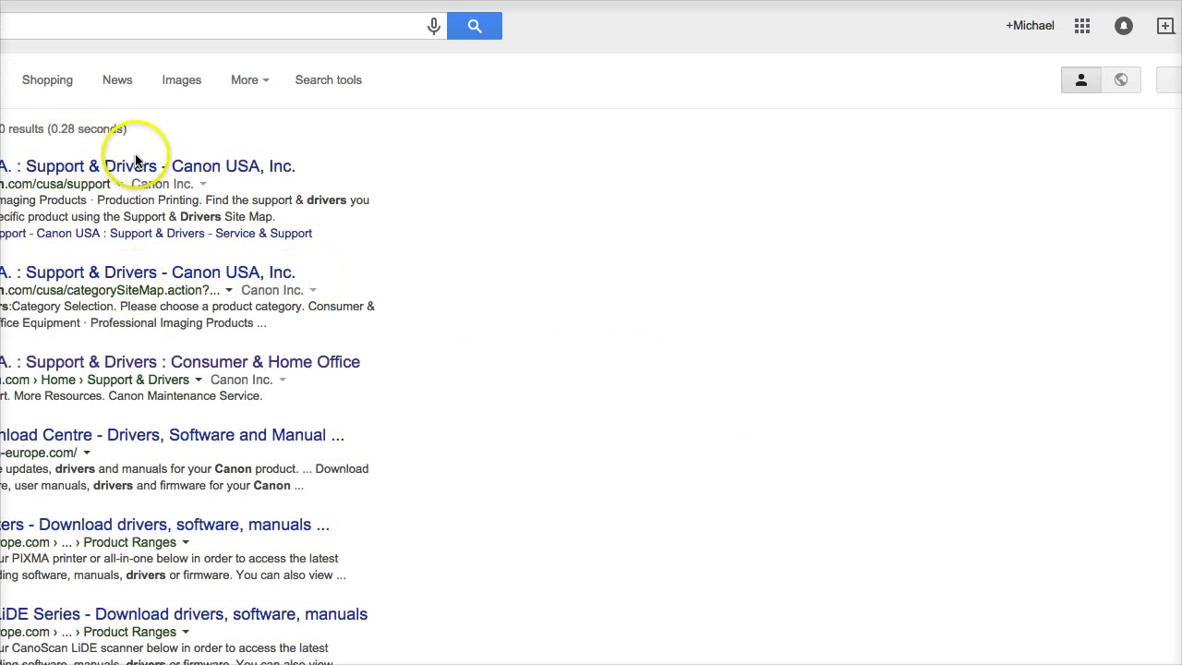
left_click(126, 168)
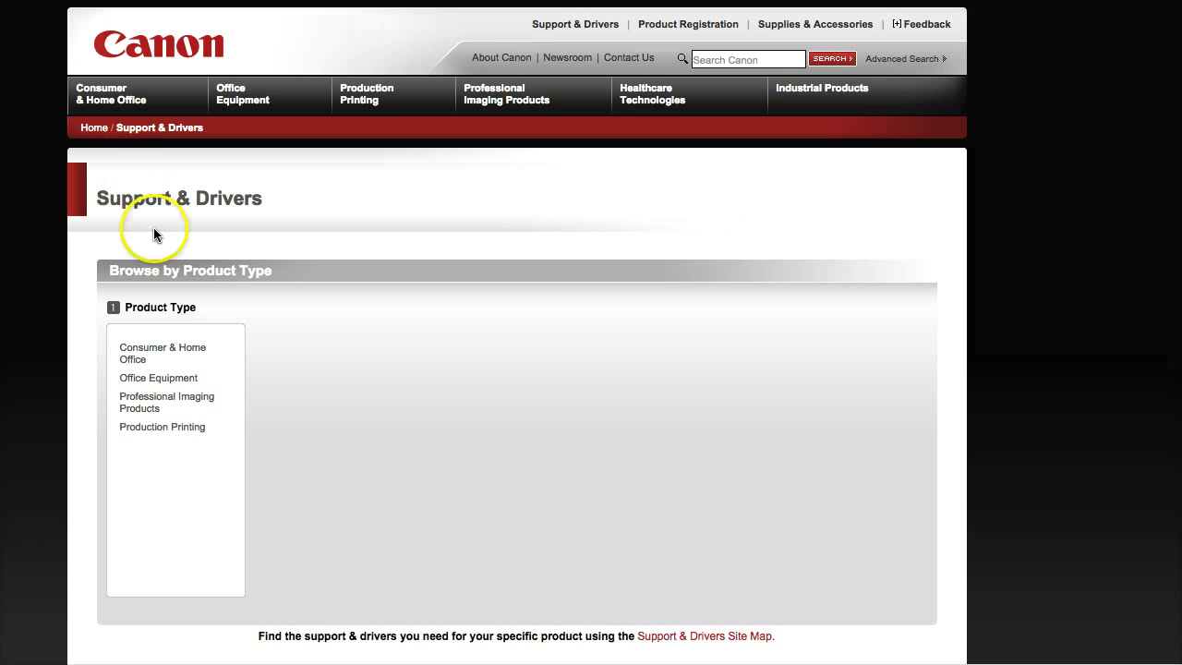
Under Consumer & Home Office, enter model 't3i' and open the EOS Rebel T3i 18-55mm IS II Lens Kit page.
left_click(152, 363)
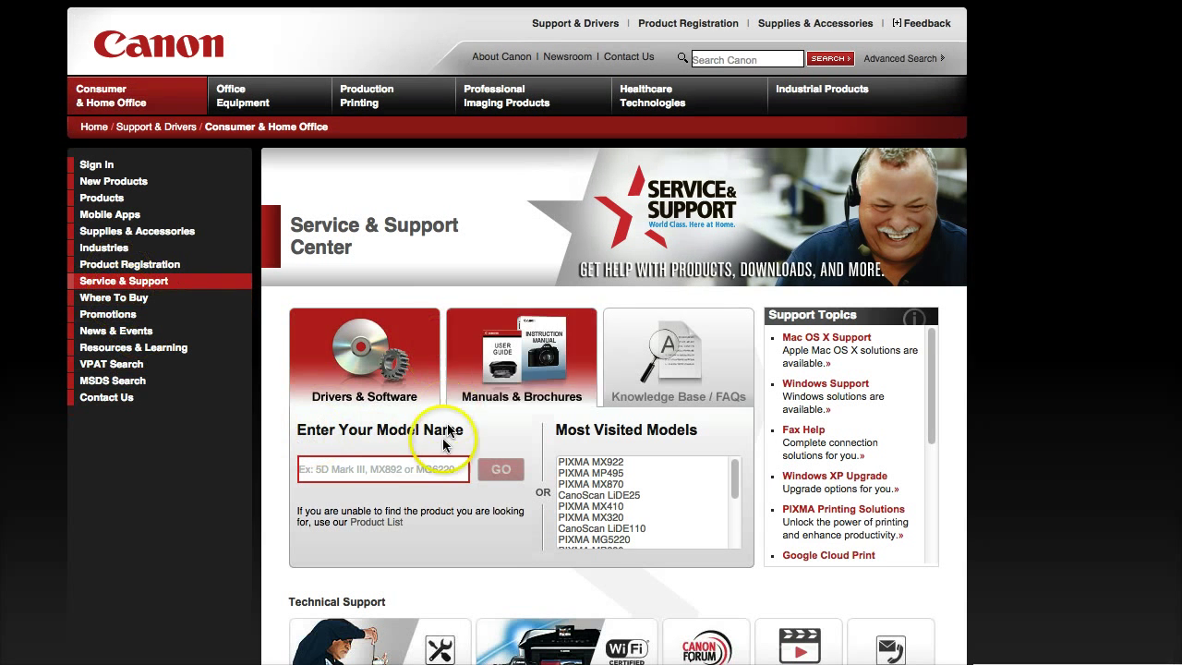
left_click(374, 469)
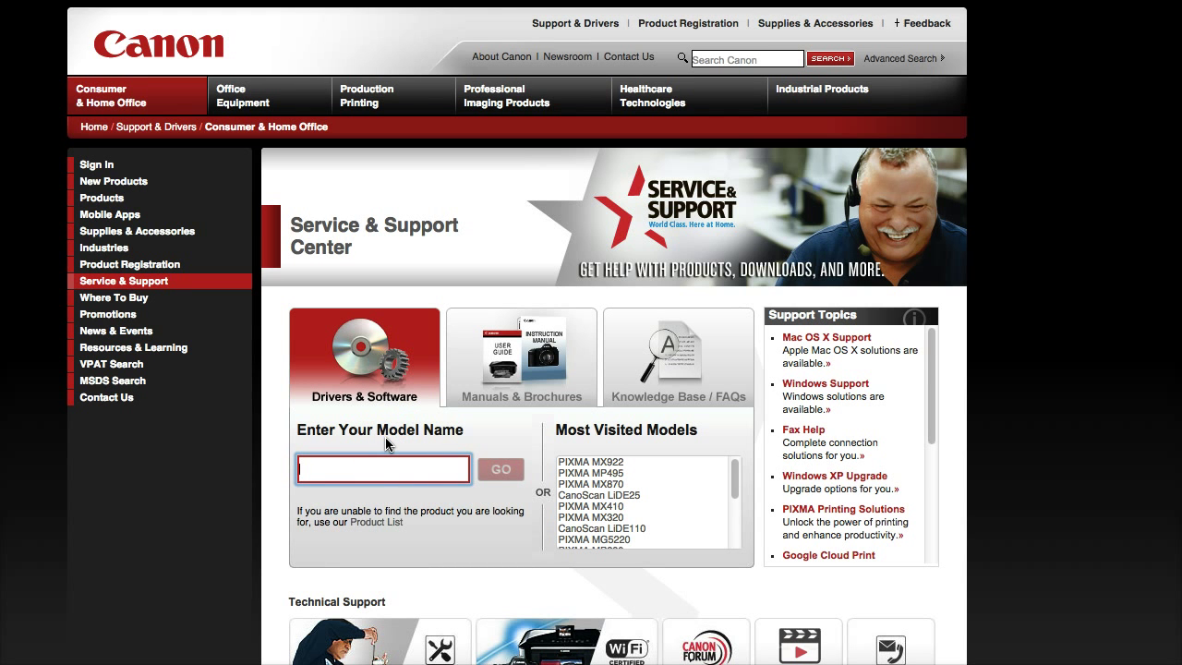
type("canon")
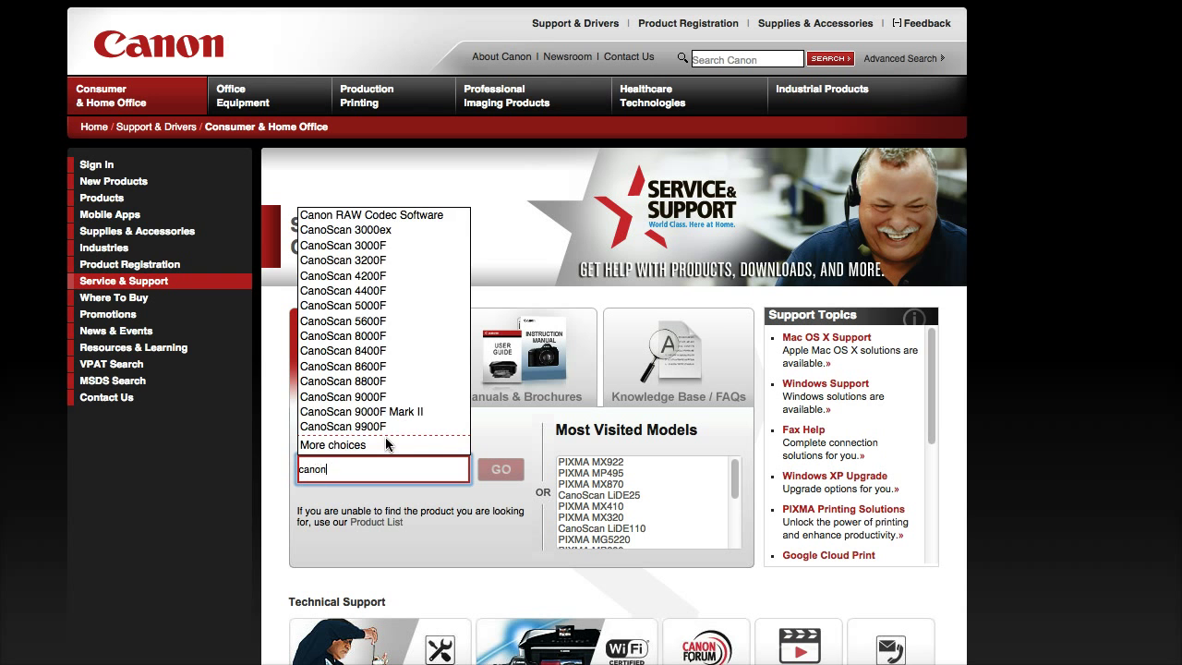
key("BackSpace")
key("BackSpace")
key("BackSpace")
key("BackSpace")
key("BackSpace")
type("t3i")
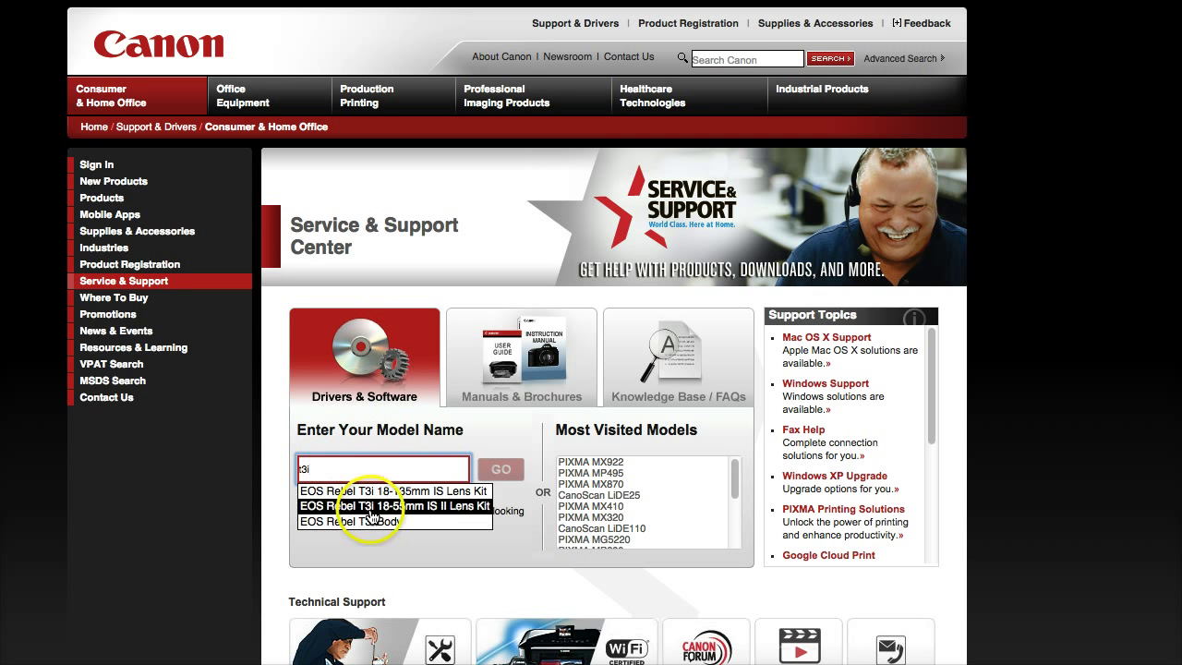
left_click(372, 506)
left_click(507, 471)
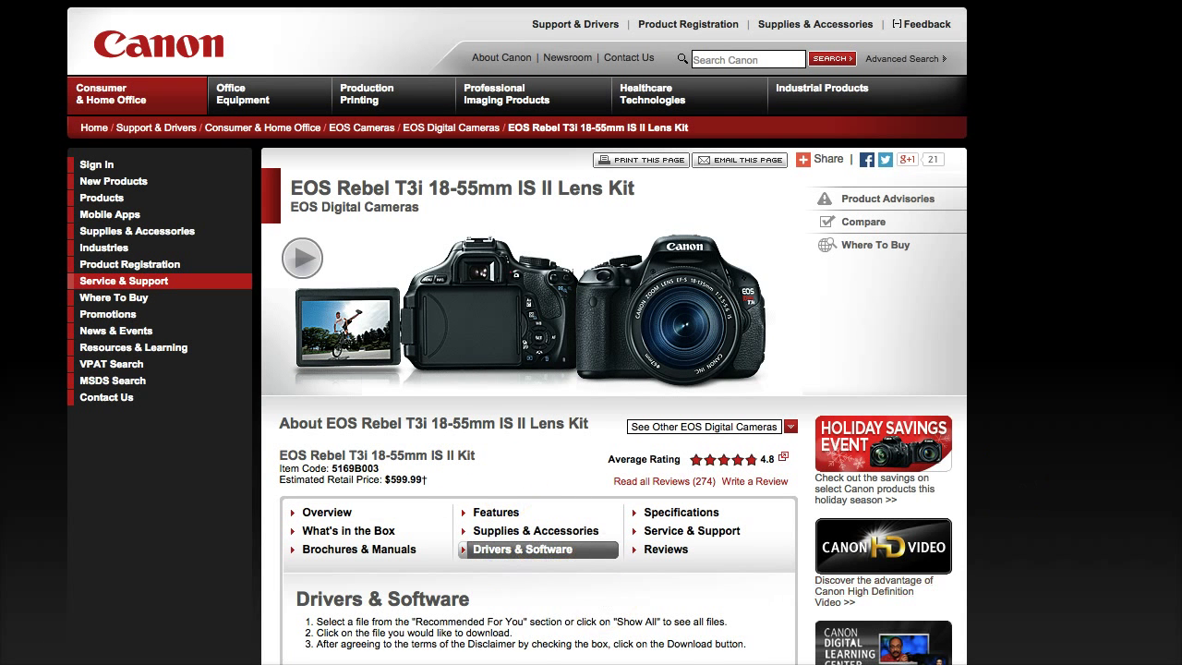
Expand Software, show the EOS Utility 2.14.10b Updater details, and accept its download disclaimer.
scroll(822, 318, "down", 5)
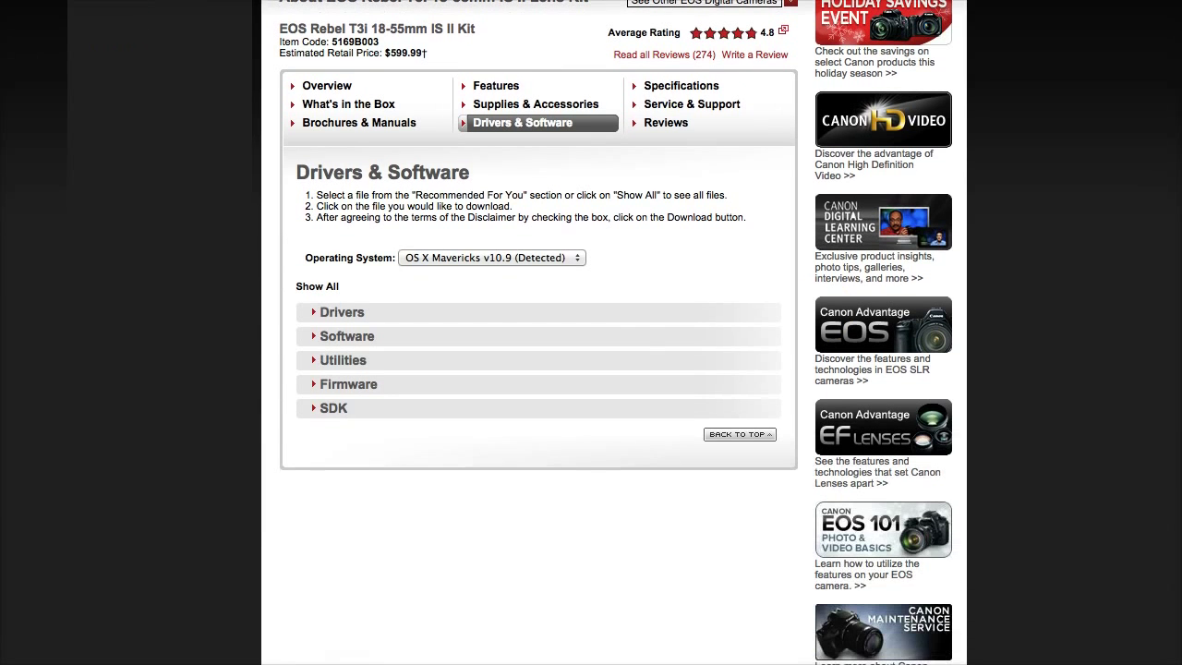
left_click(323, 342)
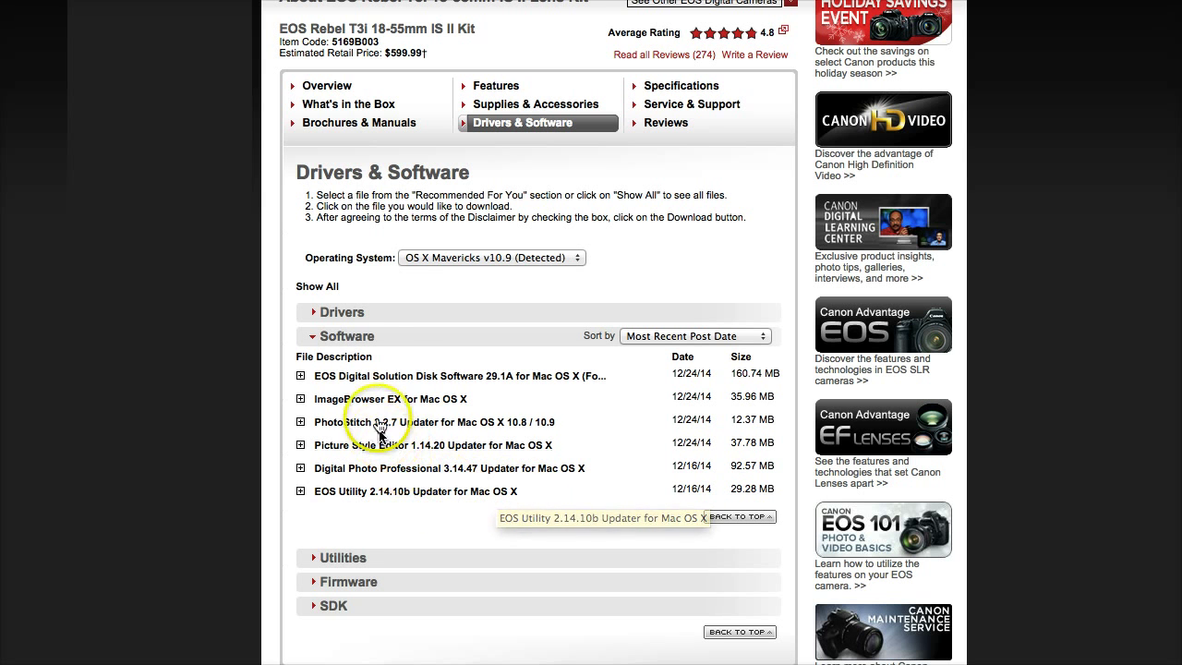
left_click(300, 491)
scroll(673, 541, "up", 3)
scroll(681, 541, "down", 6)
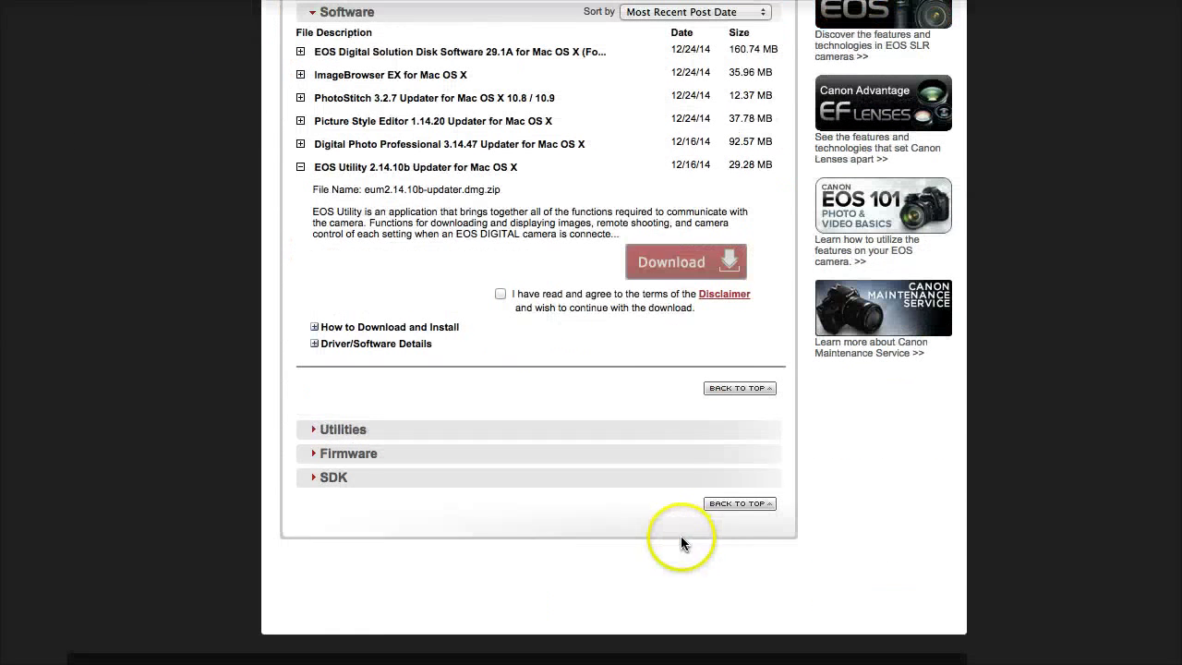
left_click(501, 295)
Save eum2.14.10b-updater.dmg.zip into Pictures and close the empty Untitled download window.
left_click(695, 267)
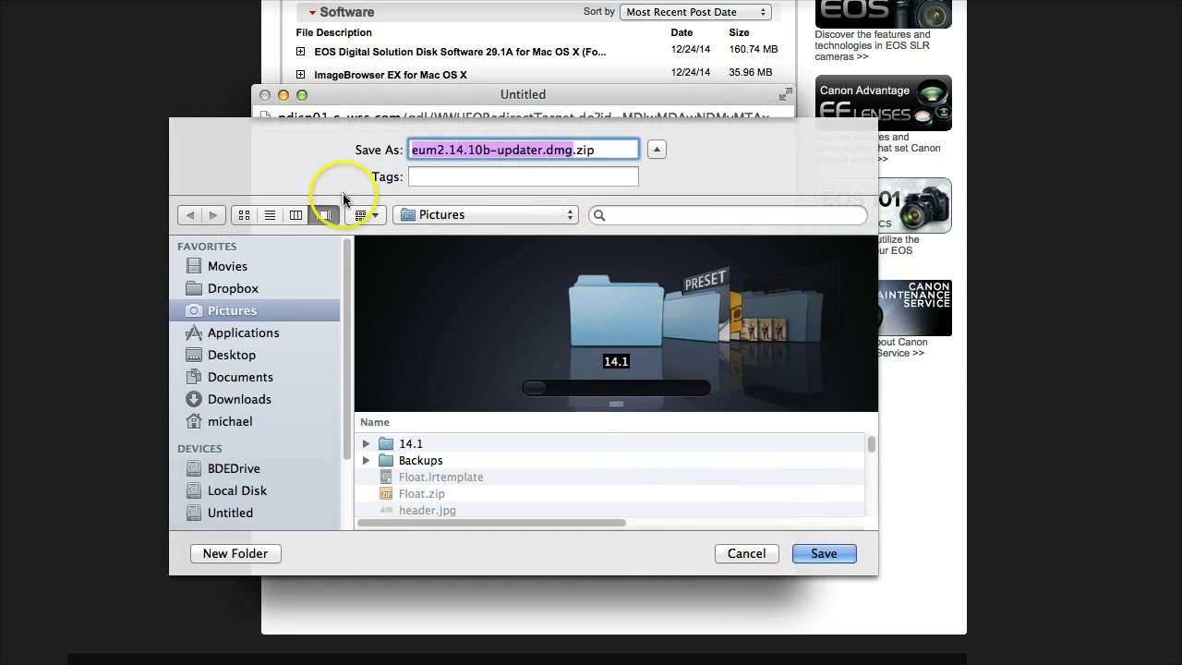
left_click(825, 555)
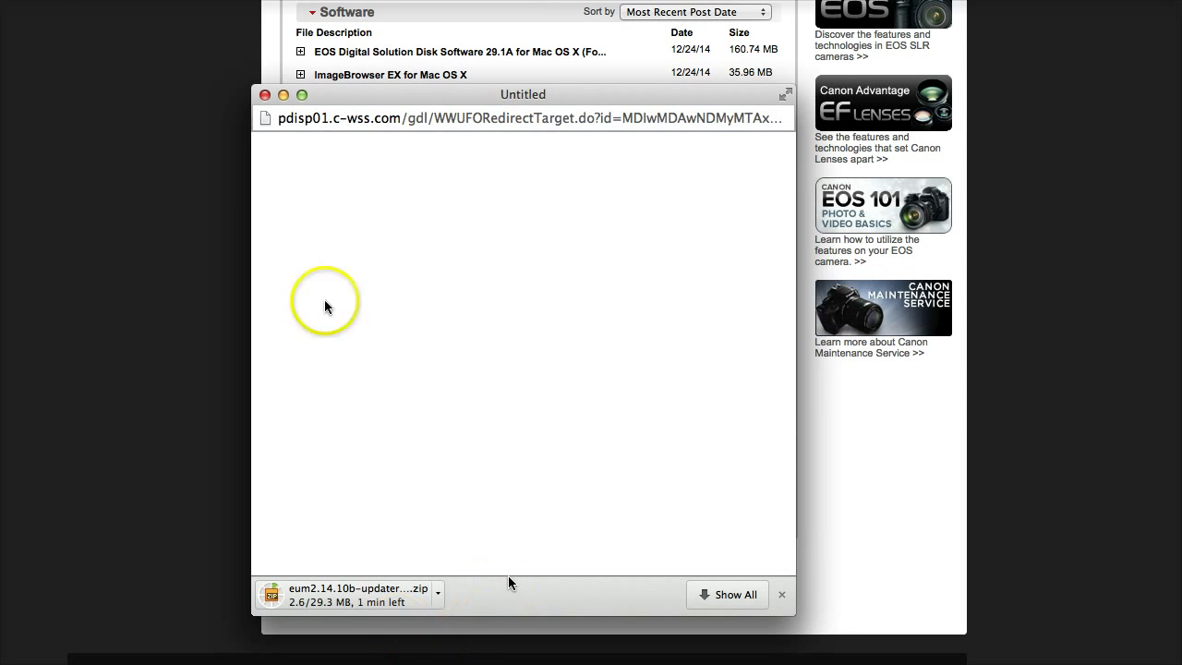
left_click(264, 92)
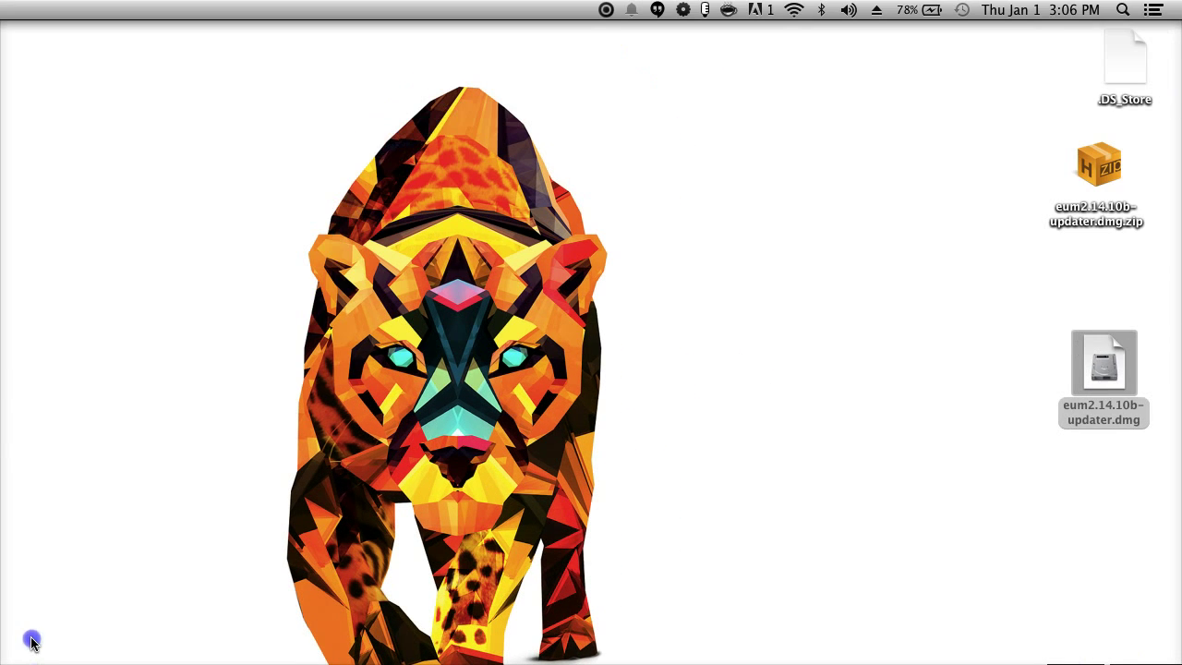
Mount eum2.14.10b-updater.dmg as EU2.14.10b and move its window to the left.
left_click(1096, 195)
left_click(1102, 374)
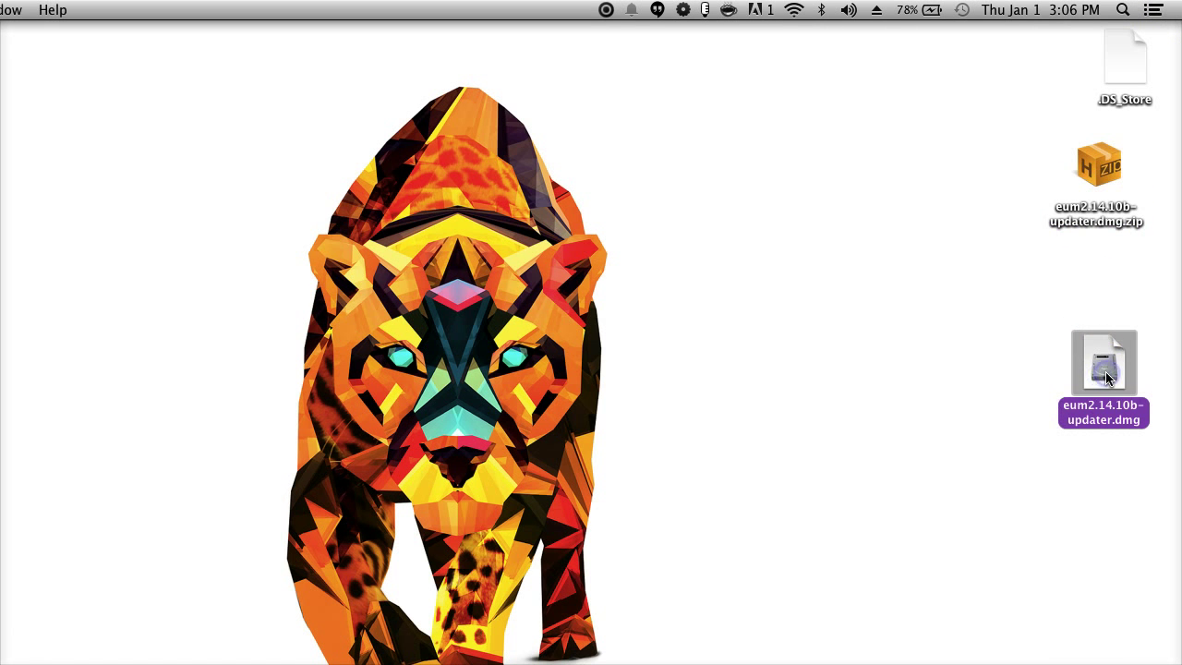
double_click(1107, 378)
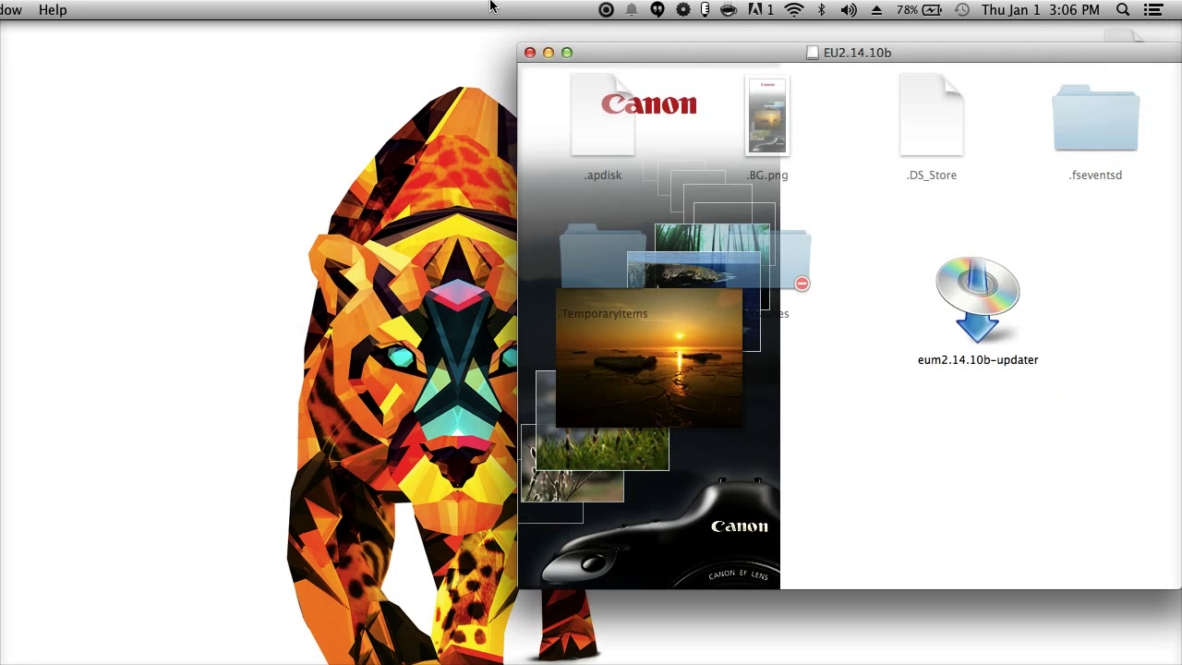
left_click_drag(612, 56, 150, 45)
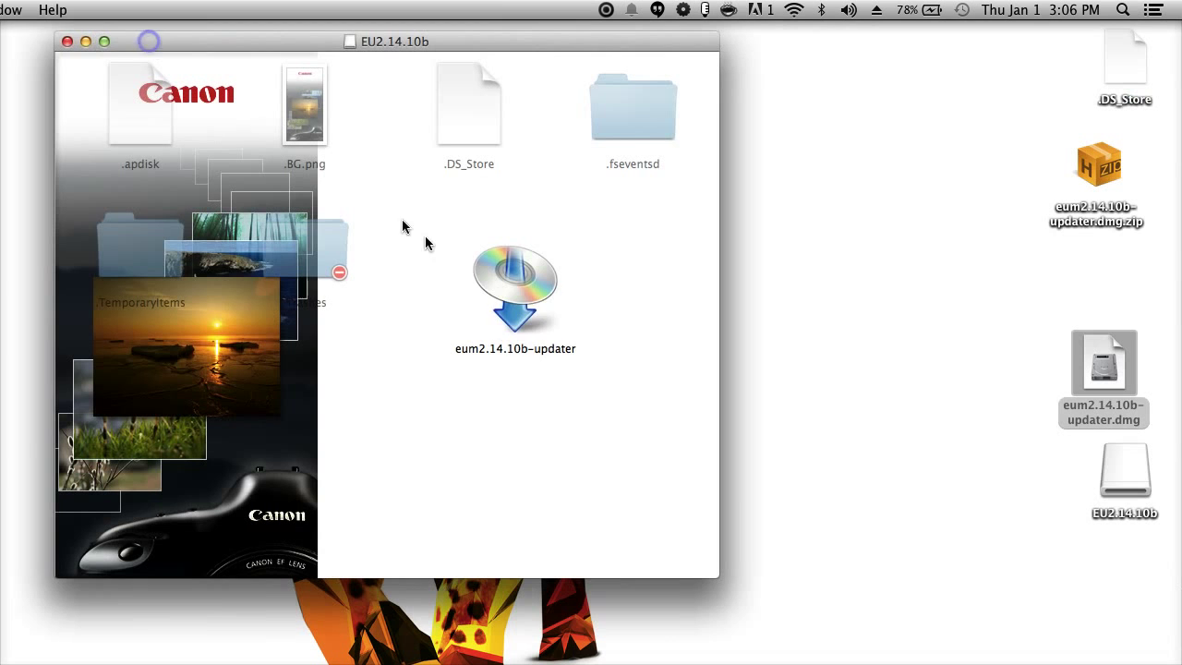
Launch eum2.14.10b-updater, confirm the Gatekeeper warning, and cancel its CD search.
left_click(512, 296)
double_click(512, 295)
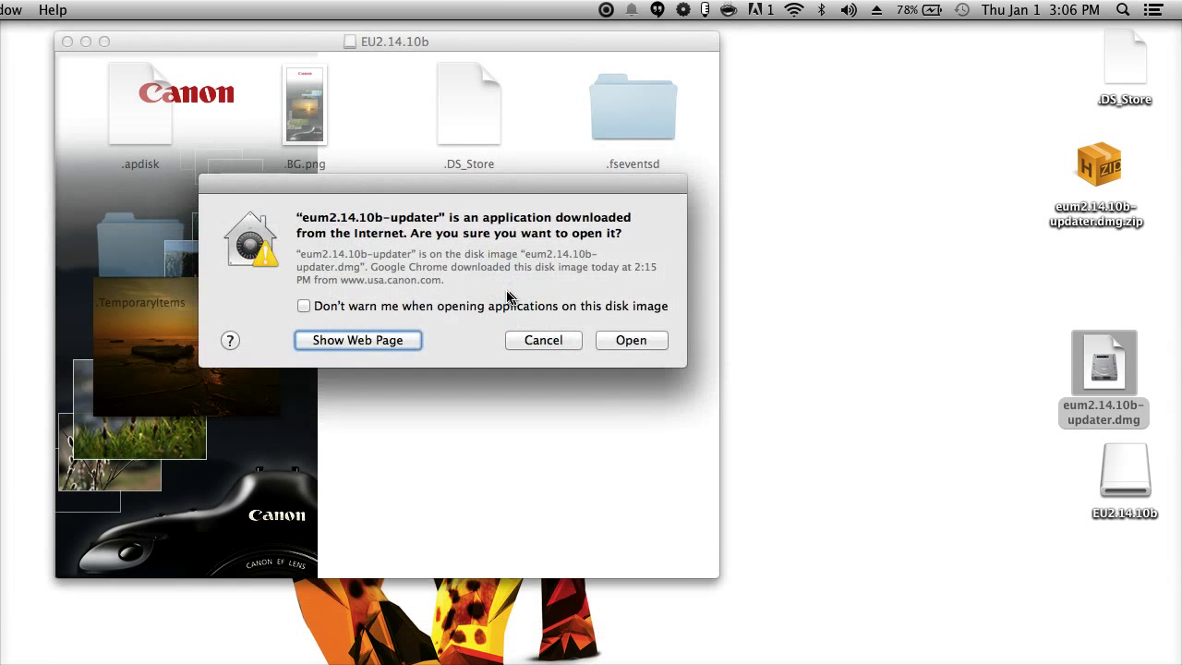
left_click(643, 339)
left_click(377, 447)
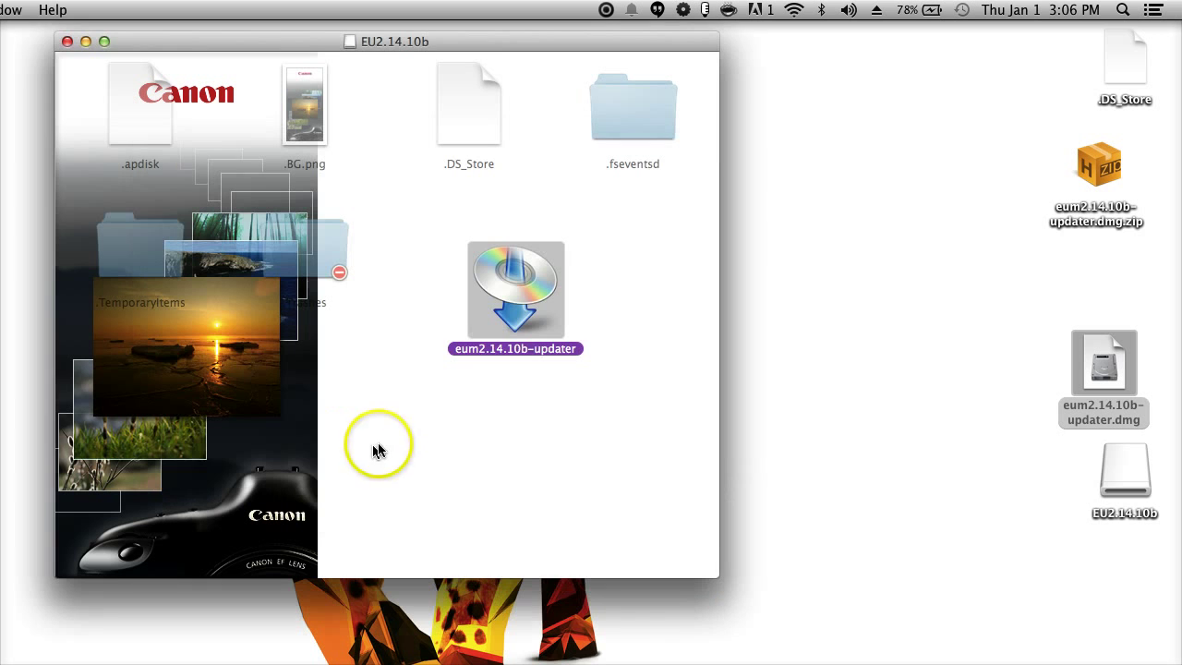
Open System Preferences via Spotlight, allow apps from Anywhere in Security & Privacy, and relock.
left_click(1123, 9)
type("sys")
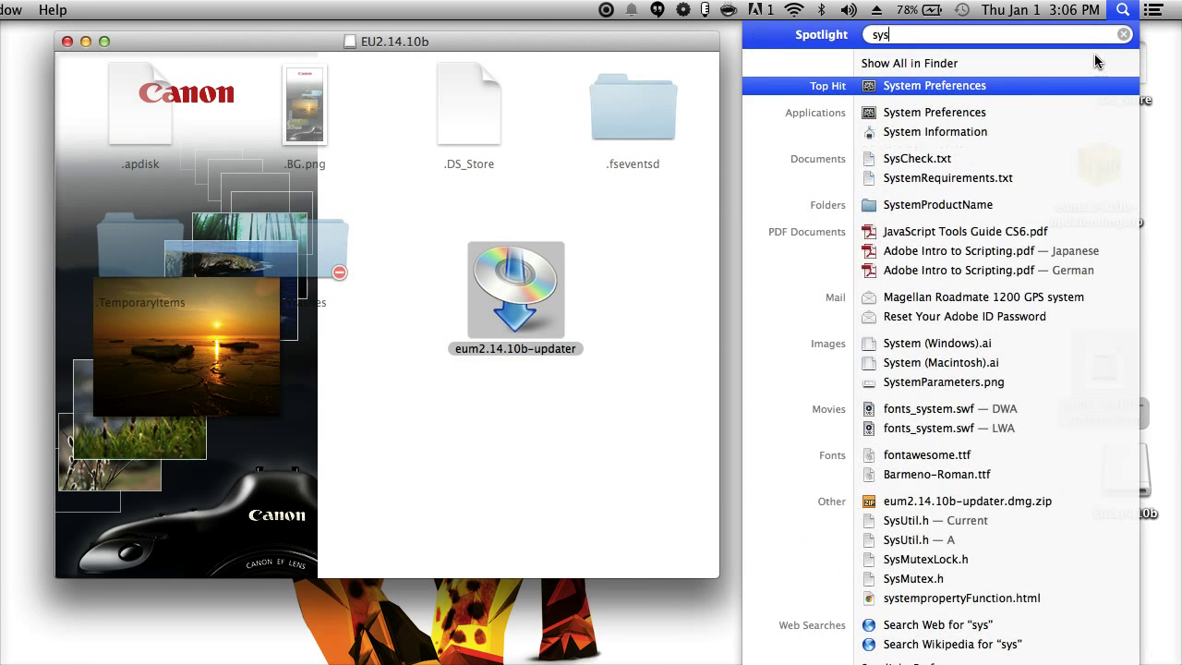
left_click(947, 85)
left_click_drag(761, 151, 761, 102)
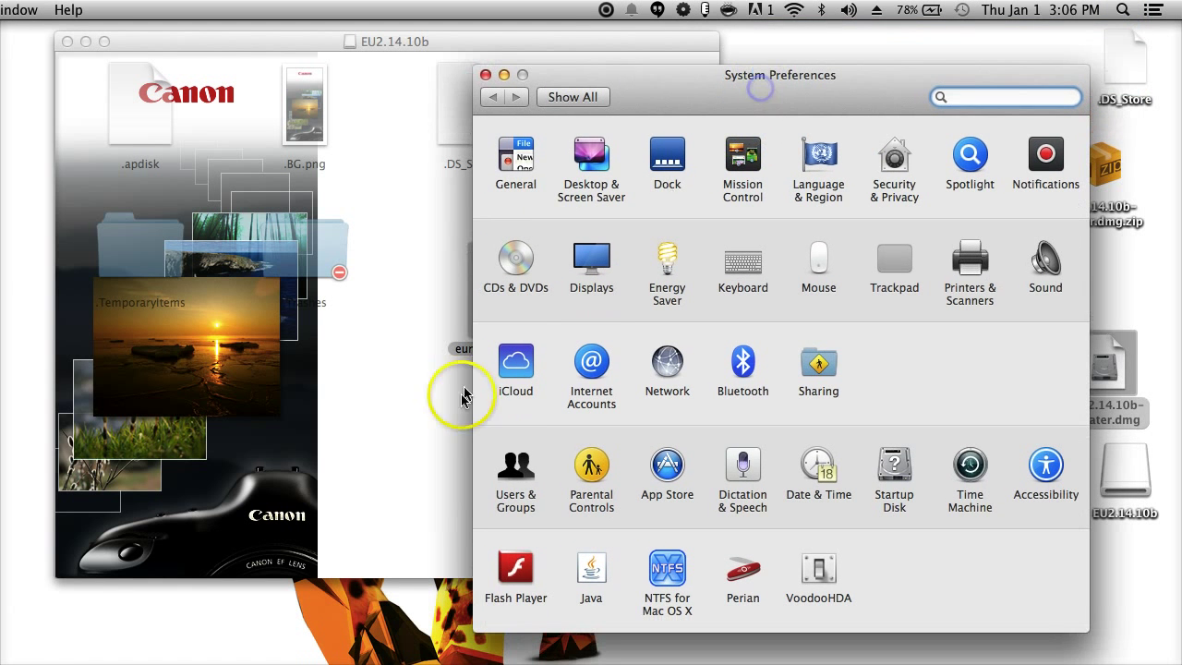
left_click(884, 180)
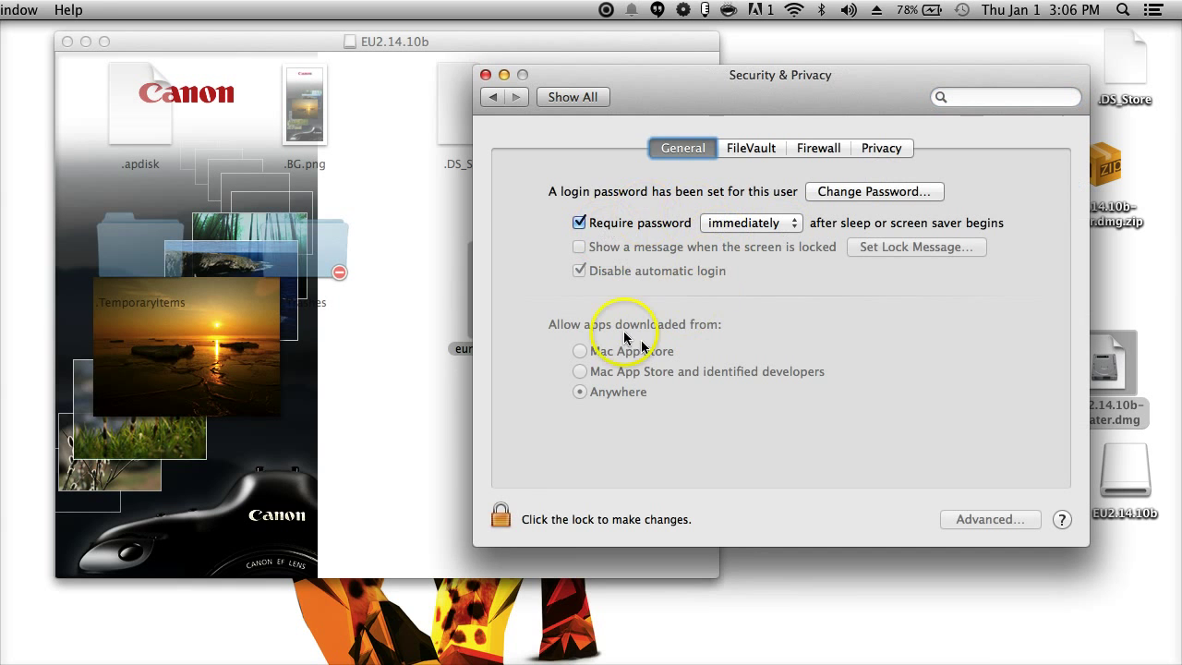
left_click(500, 519)
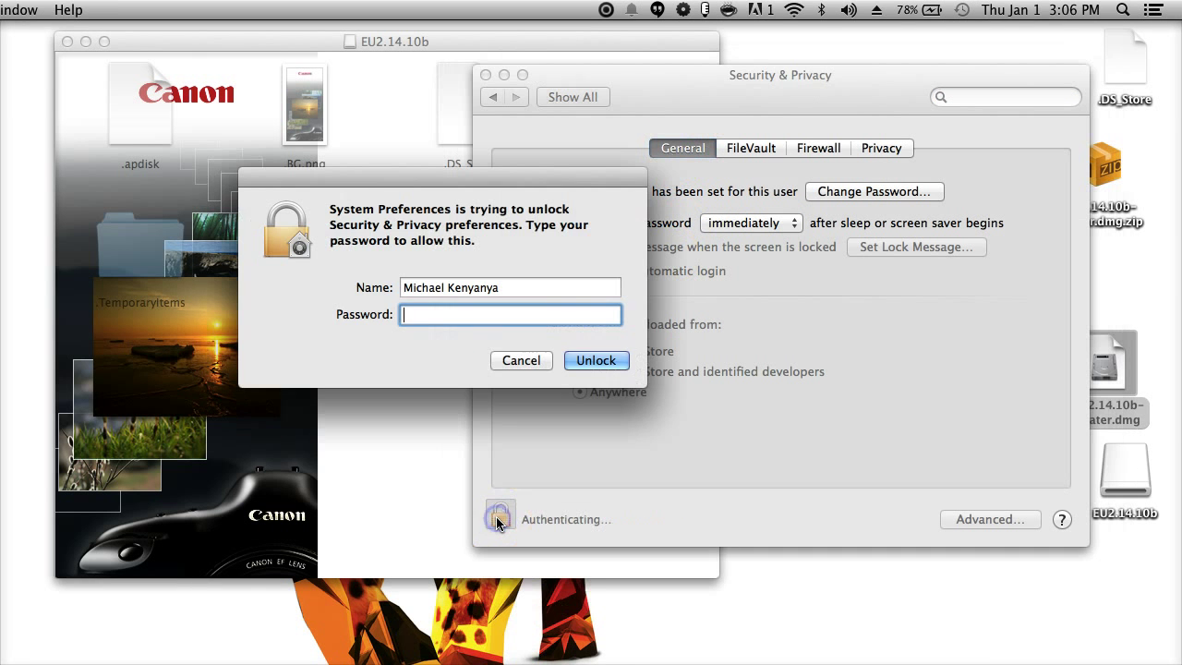
key("Return")
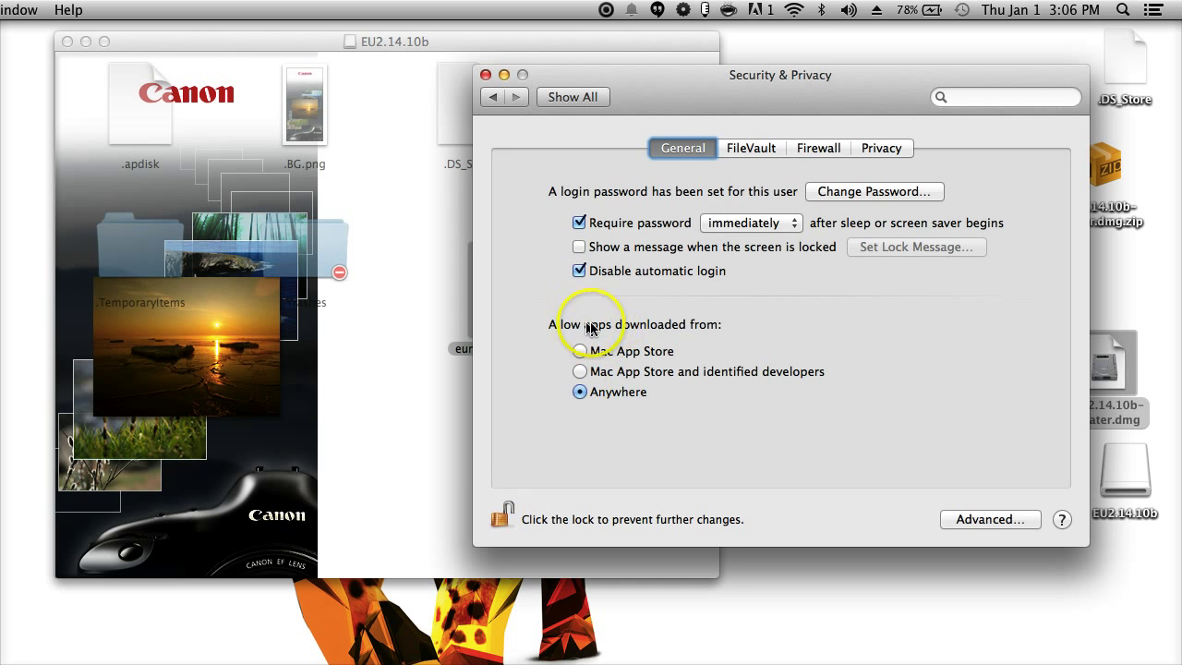
left_click(590, 391)
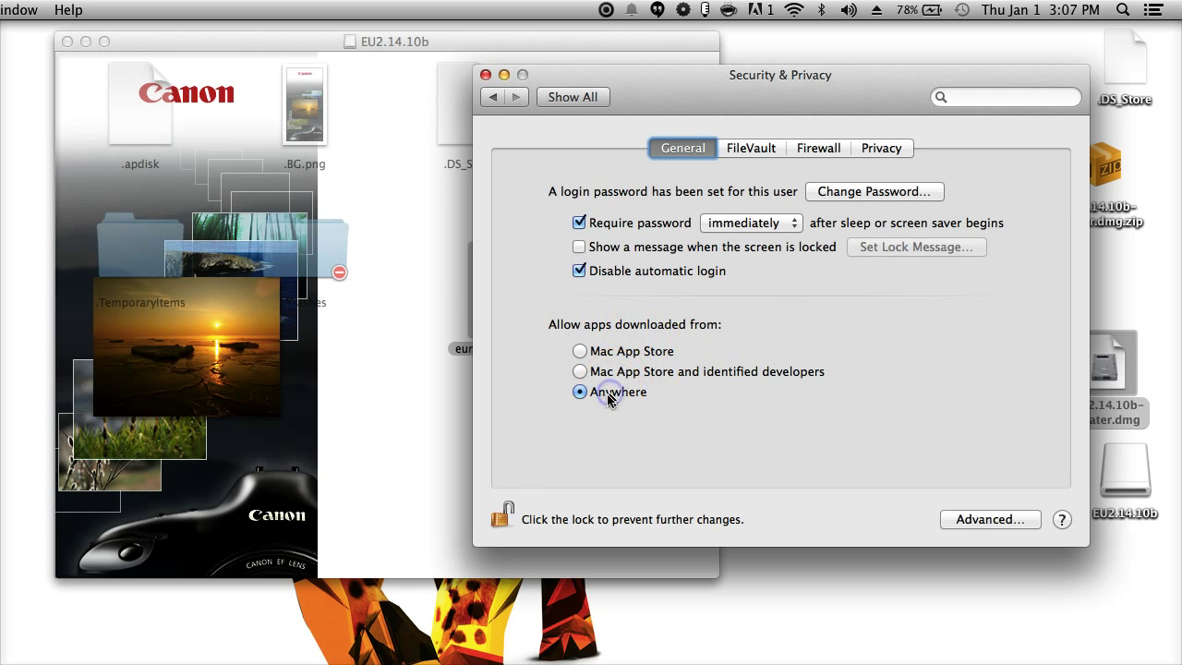
left_click(501, 516)
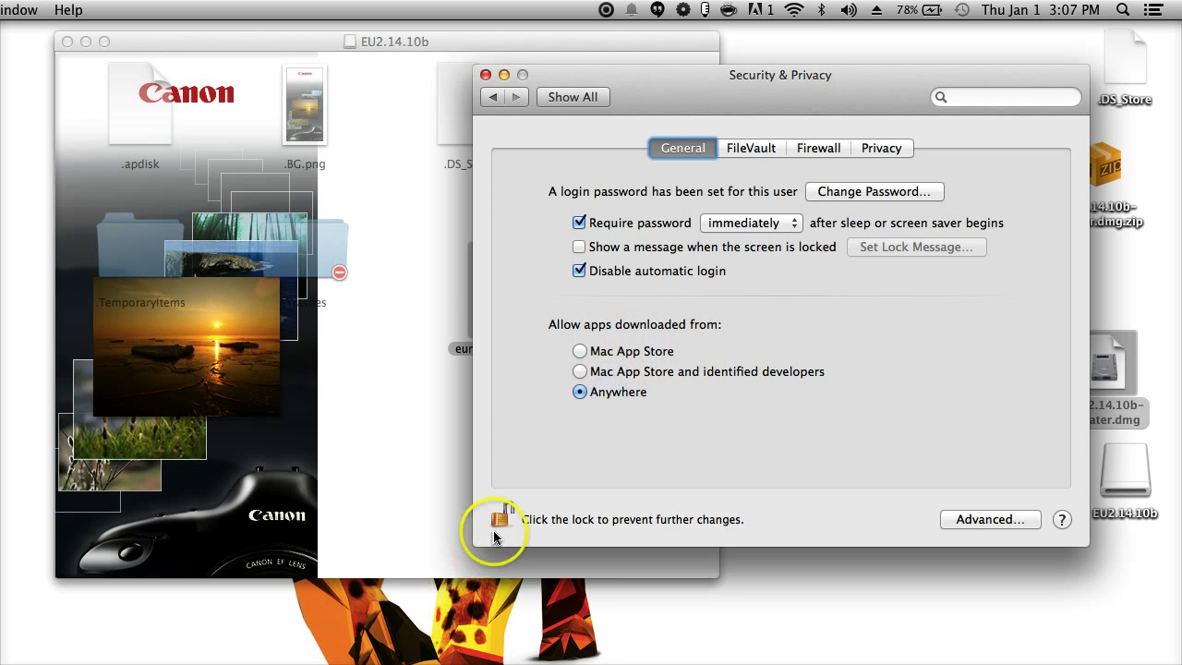
Close Security & Privacy, copy eum2.14.10b-updater to the desktop, and close the EU2.14.10b window.
left_click(488, 75)
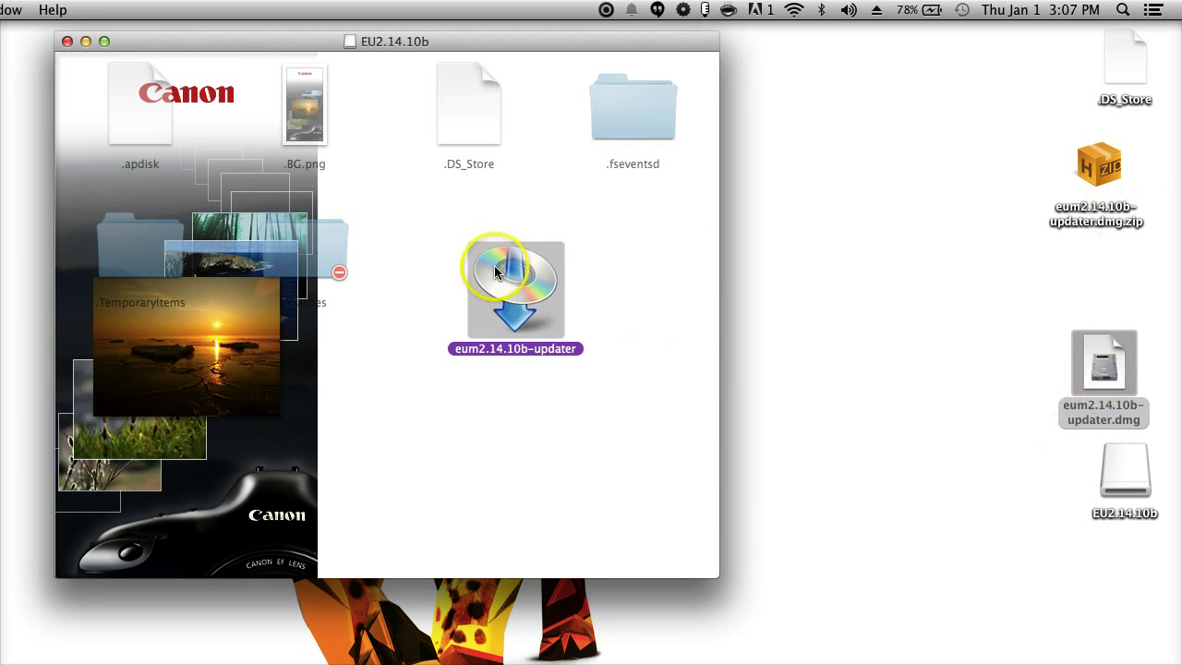
left_click_drag(495, 270, 879, 266)
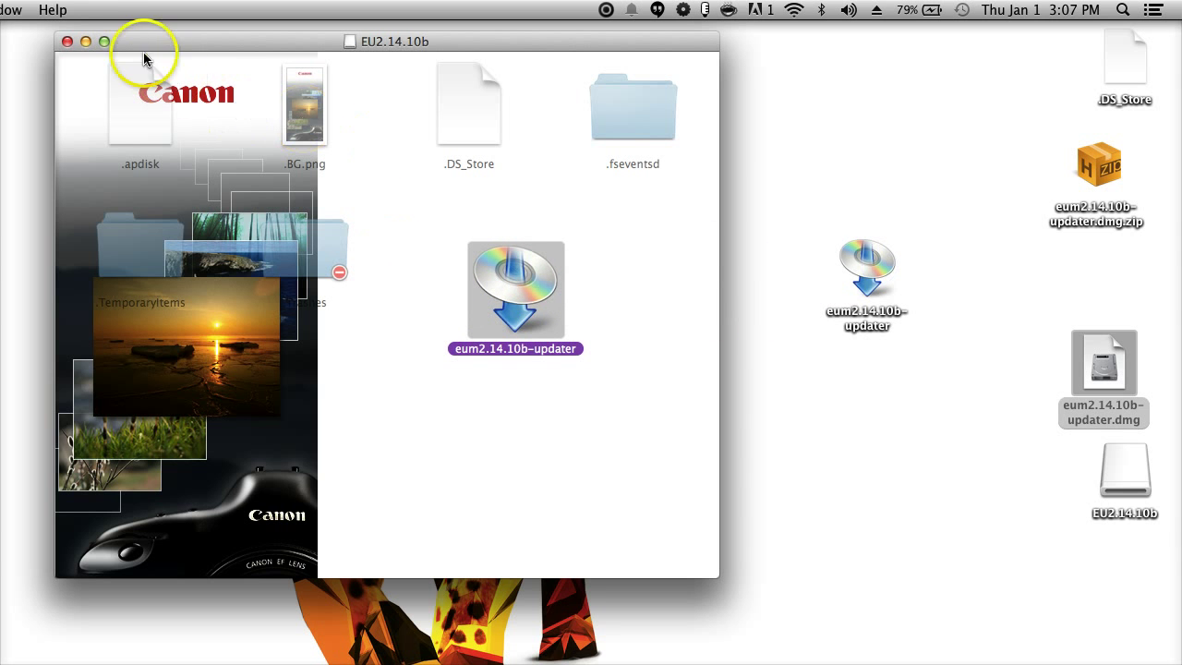
left_click(68, 43)
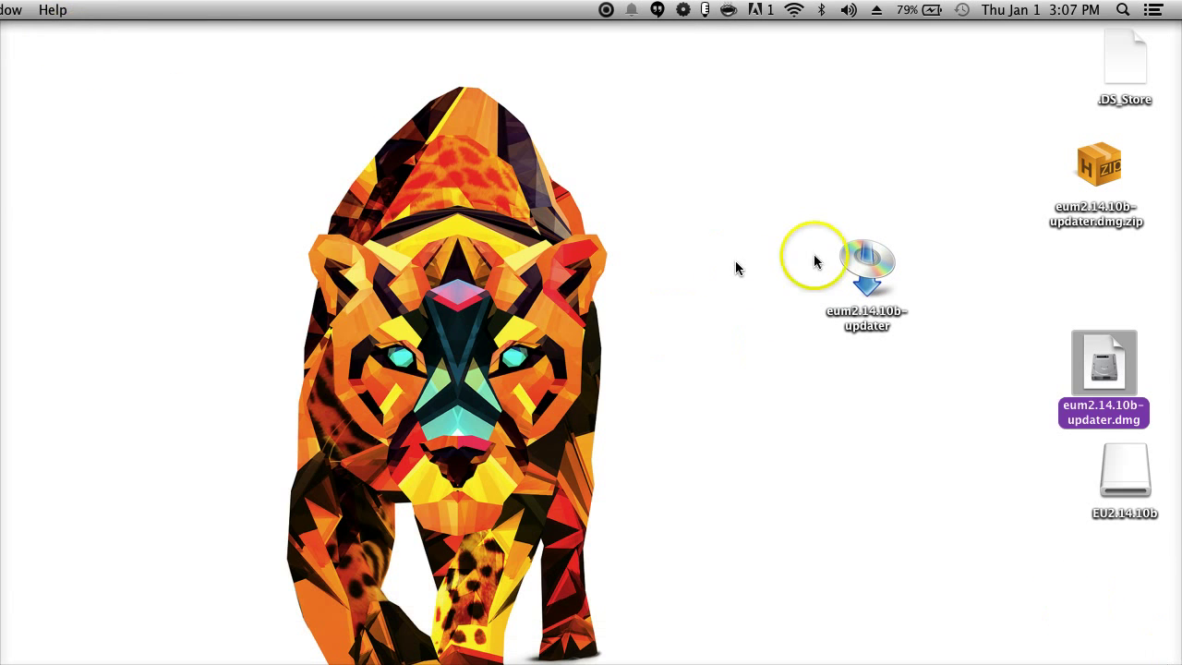
Open the desktop updater copy's package contents, then close that window.
left_click(836, 263)
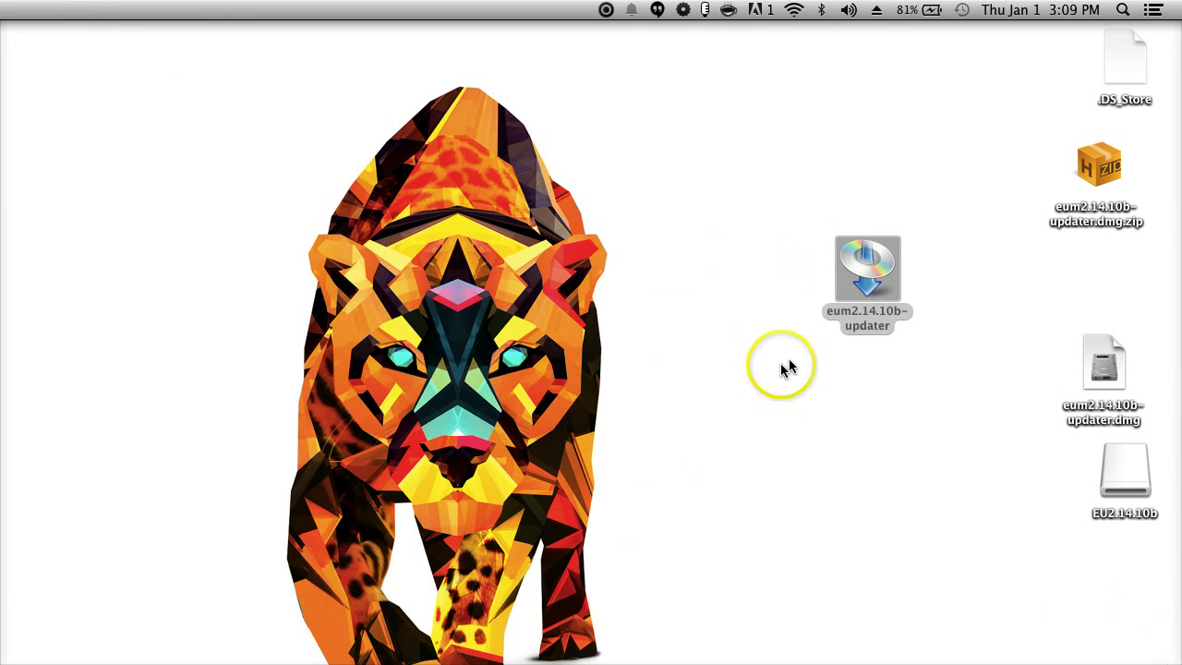
double_click(880, 292)
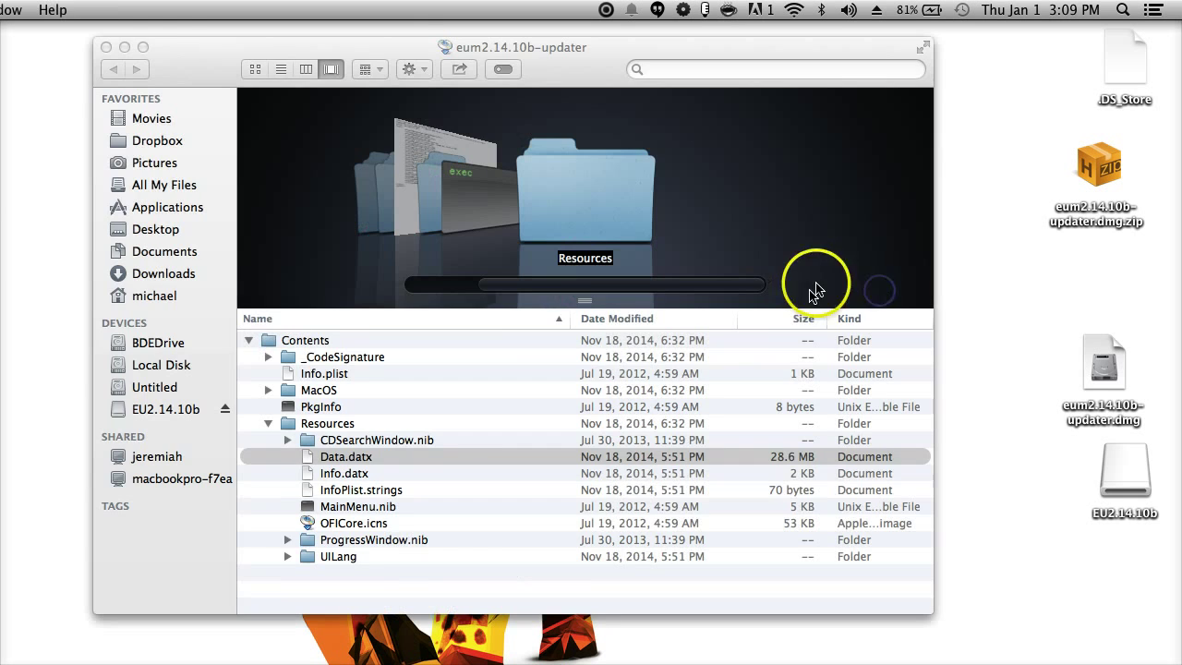
left_click(106, 46)
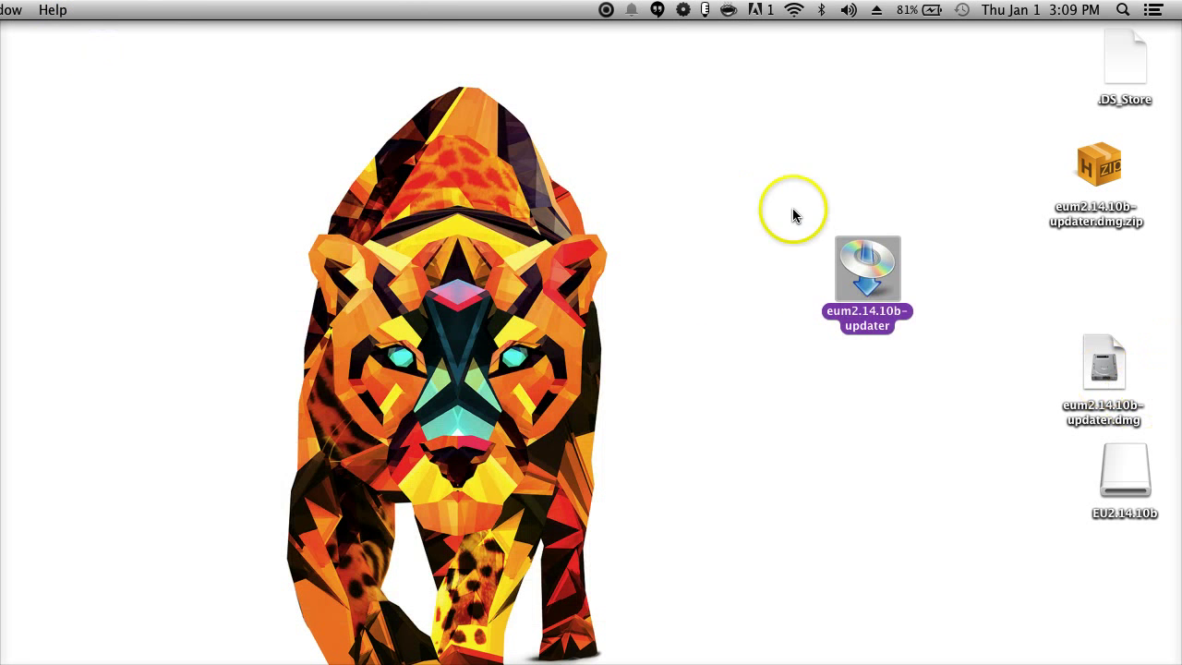
Show the desktop updater's package contents and expand Contents > Resources.
right_click(877, 271)
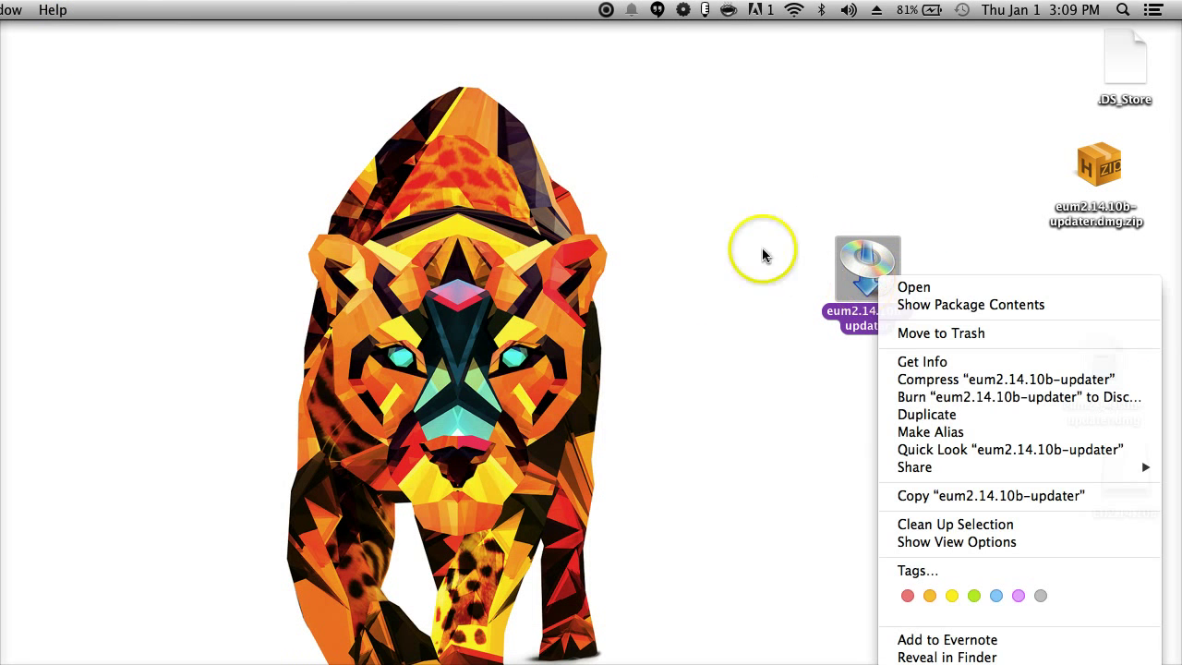
left_click(903, 305)
left_click(253, 346)
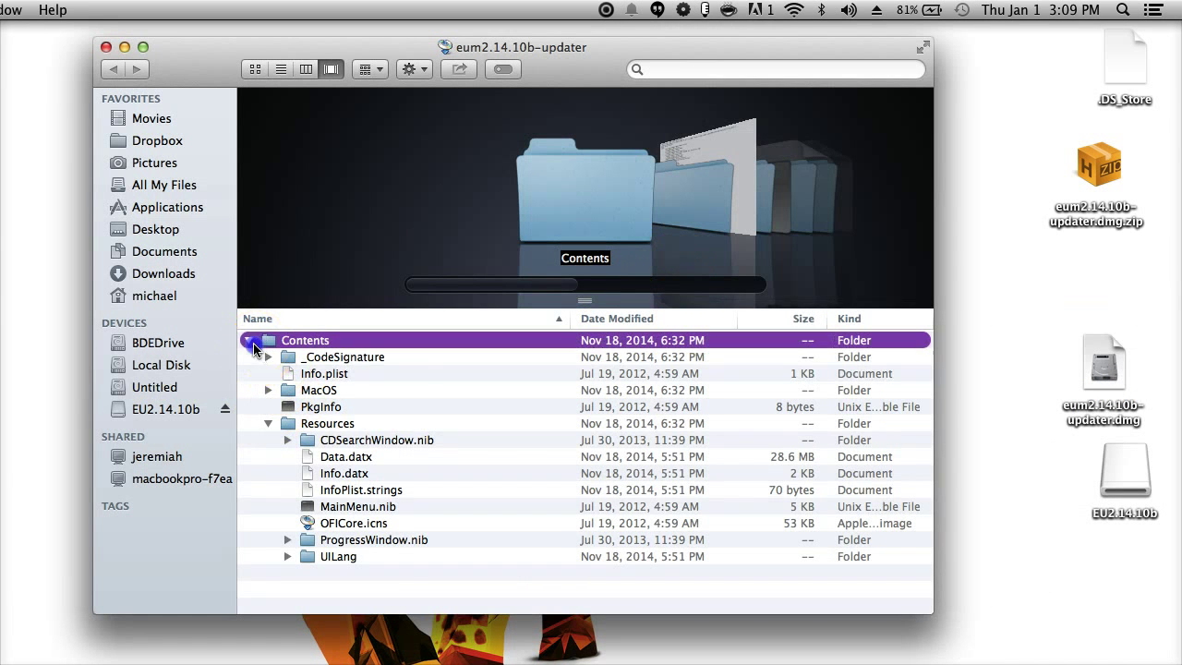
left_click(247, 341)
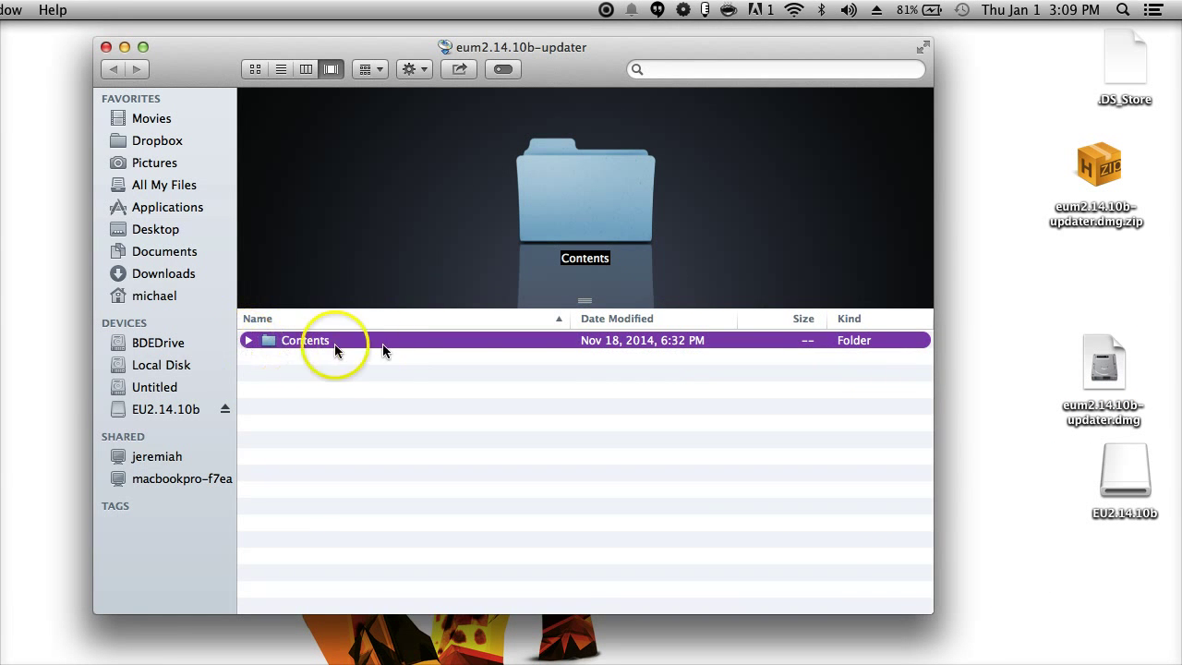
left_click(247, 341)
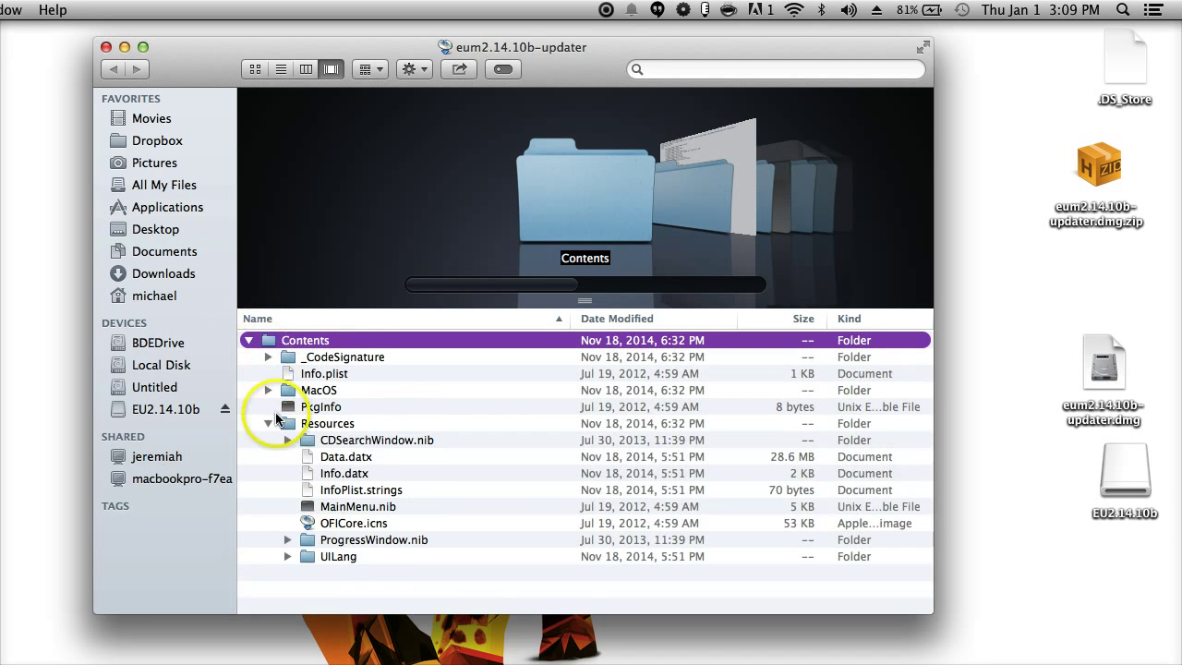
left_click(269, 423)
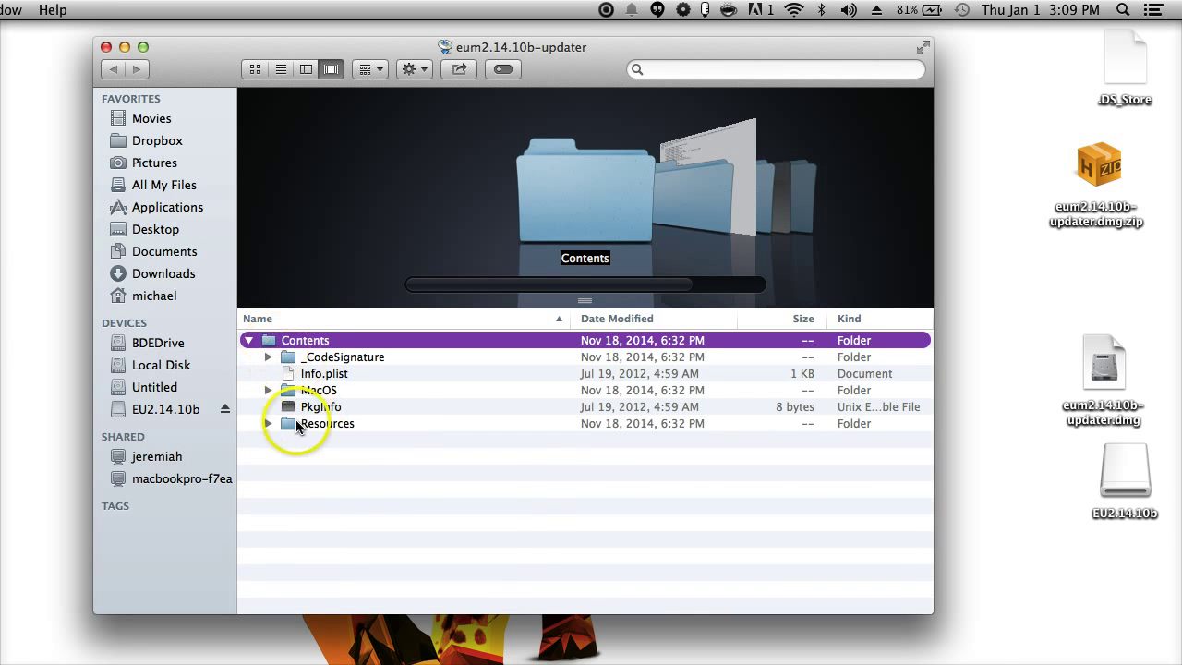
left_click(268, 424)
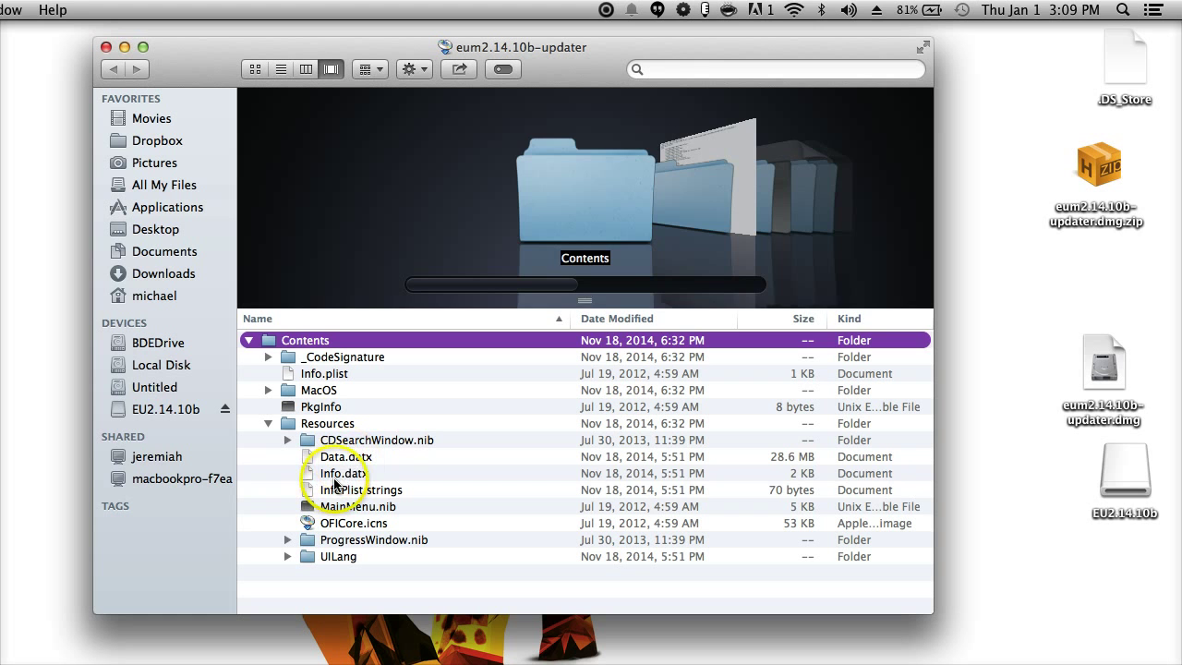
Move Info.datx to the Trash and close the package contents window.
left_click(335, 475)
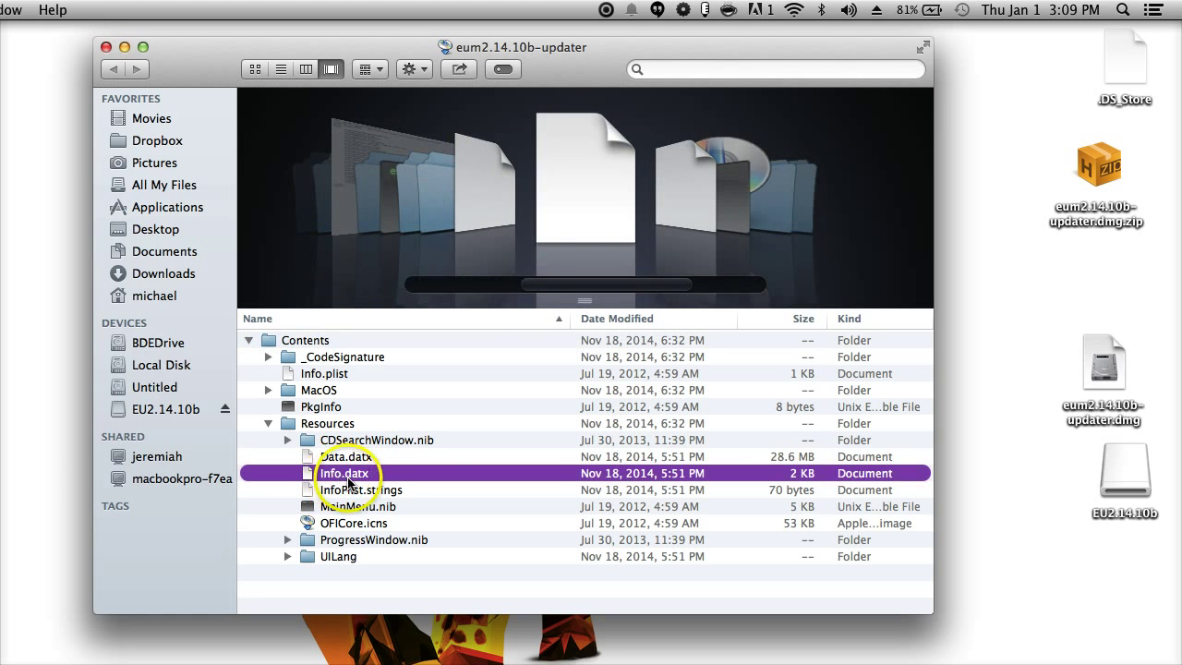
right_click(348, 480)
key("Escape")
right_click(348, 480)
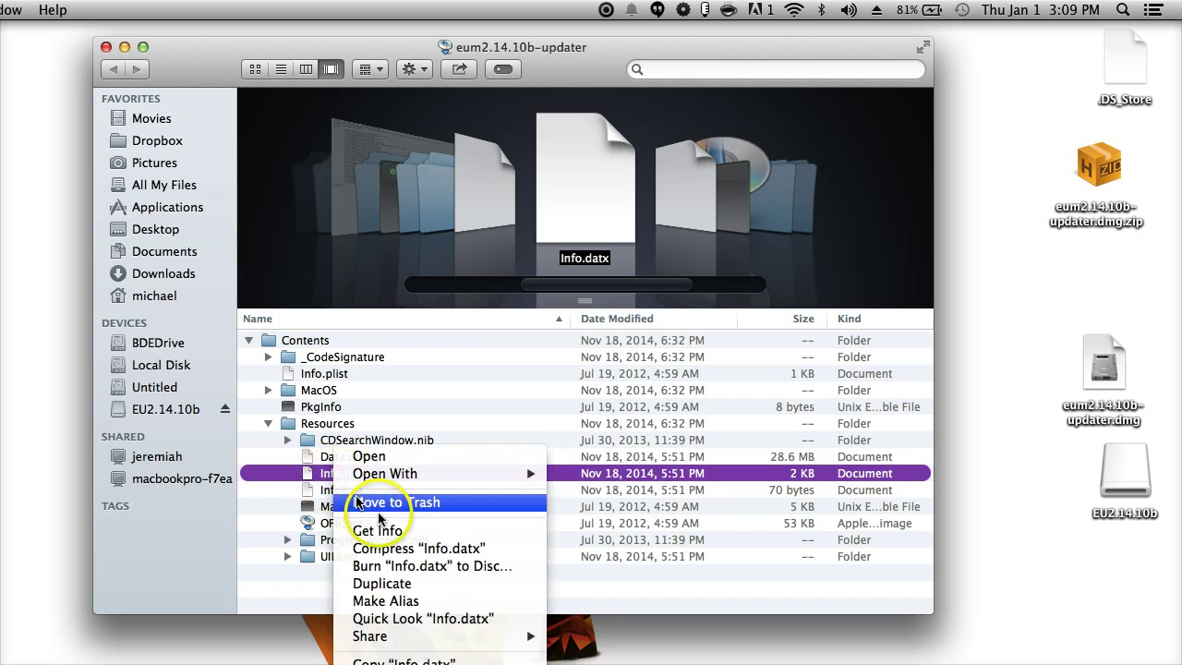
left_click(384, 492)
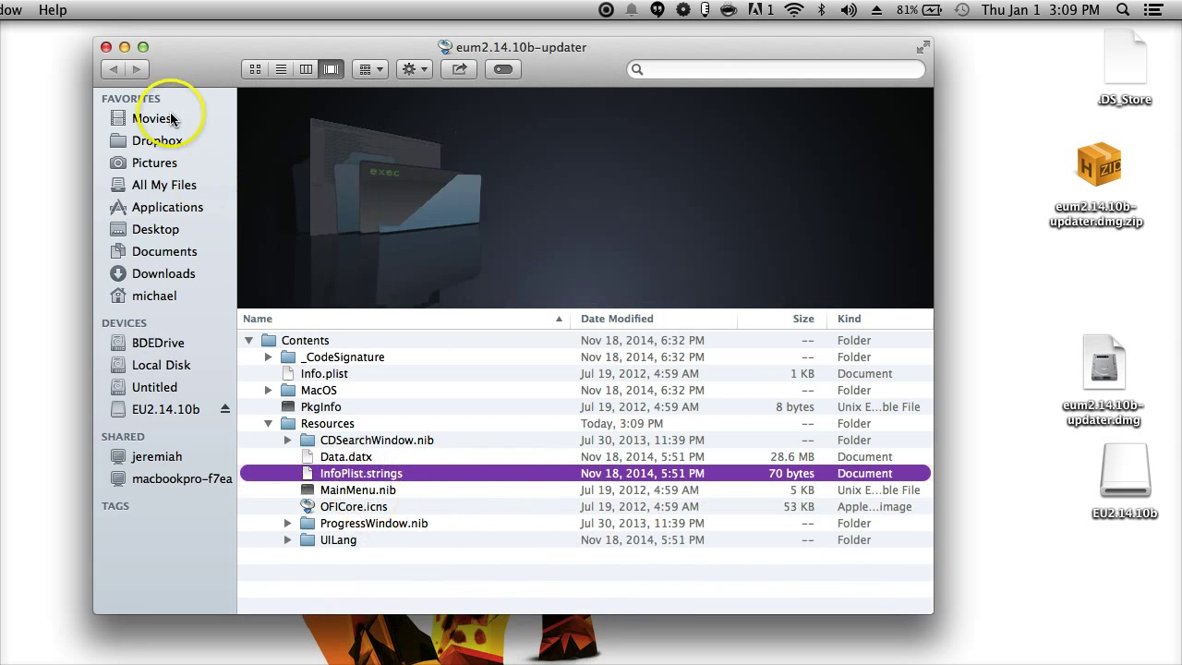
left_click(107, 47)
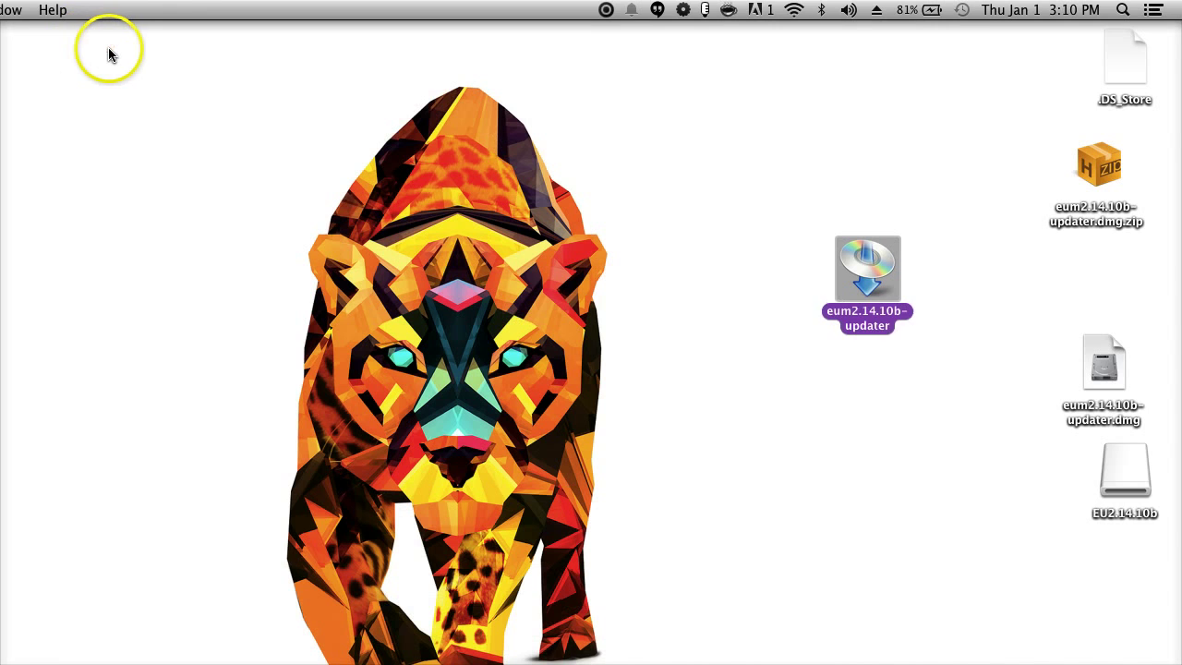
Launch the patched updater, approve opening it, choose United States under USA, Canada, Latin America, and continue.
double_click(861, 265)
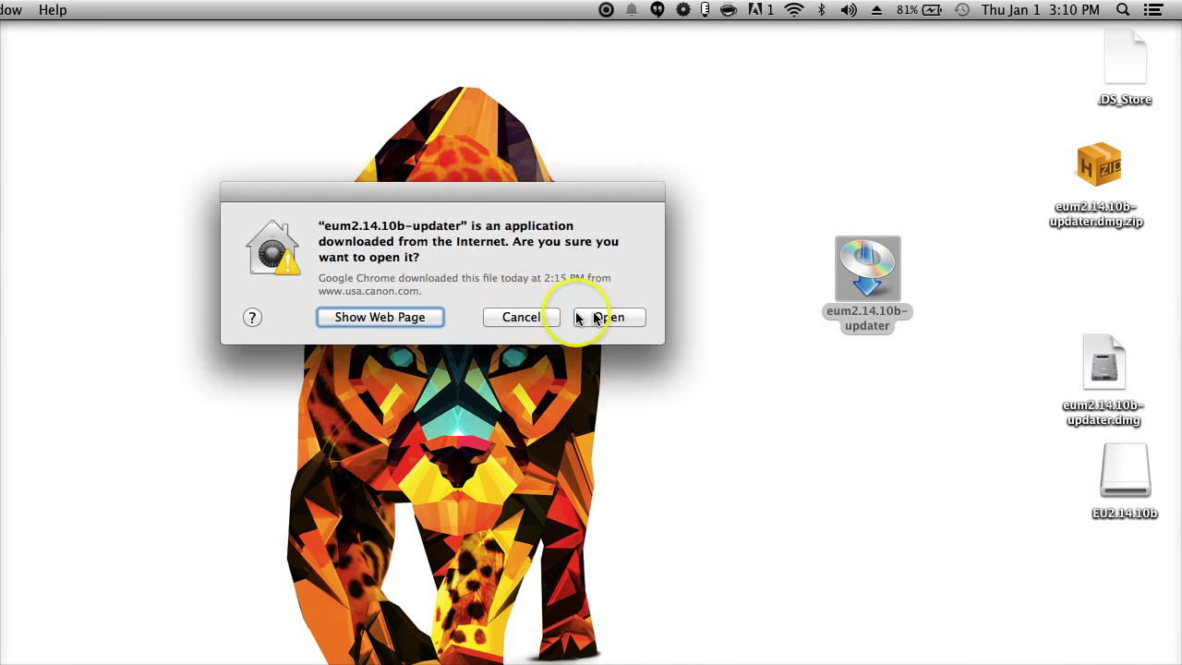
left_click(605, 316)
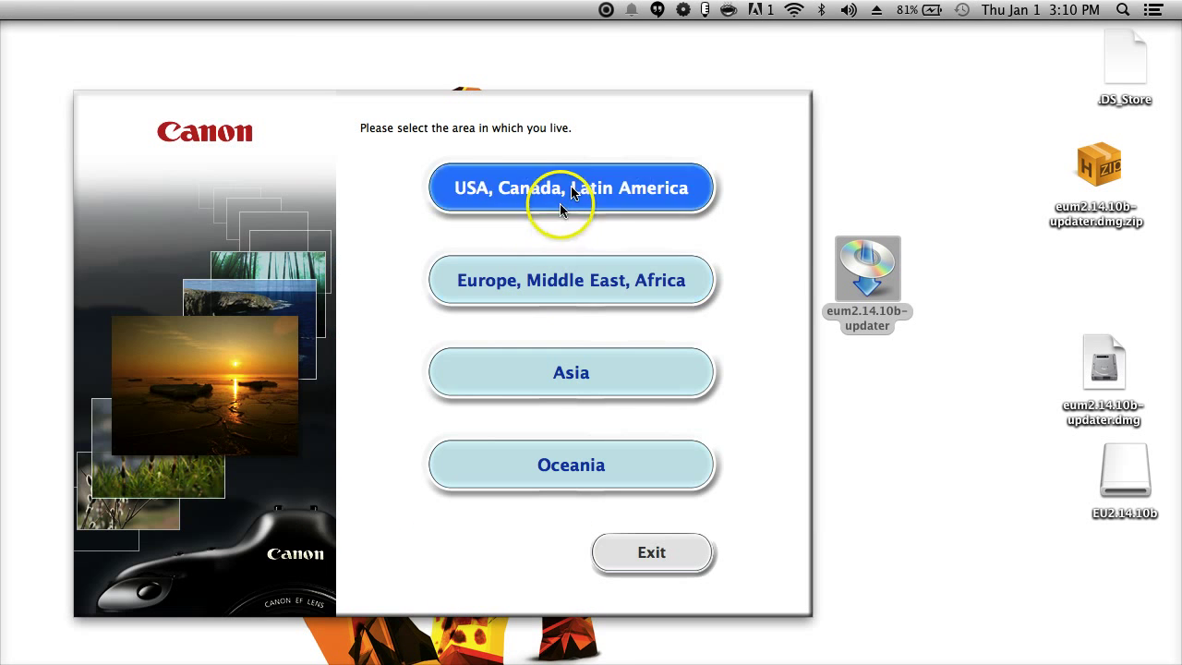
left_click(471, 188)
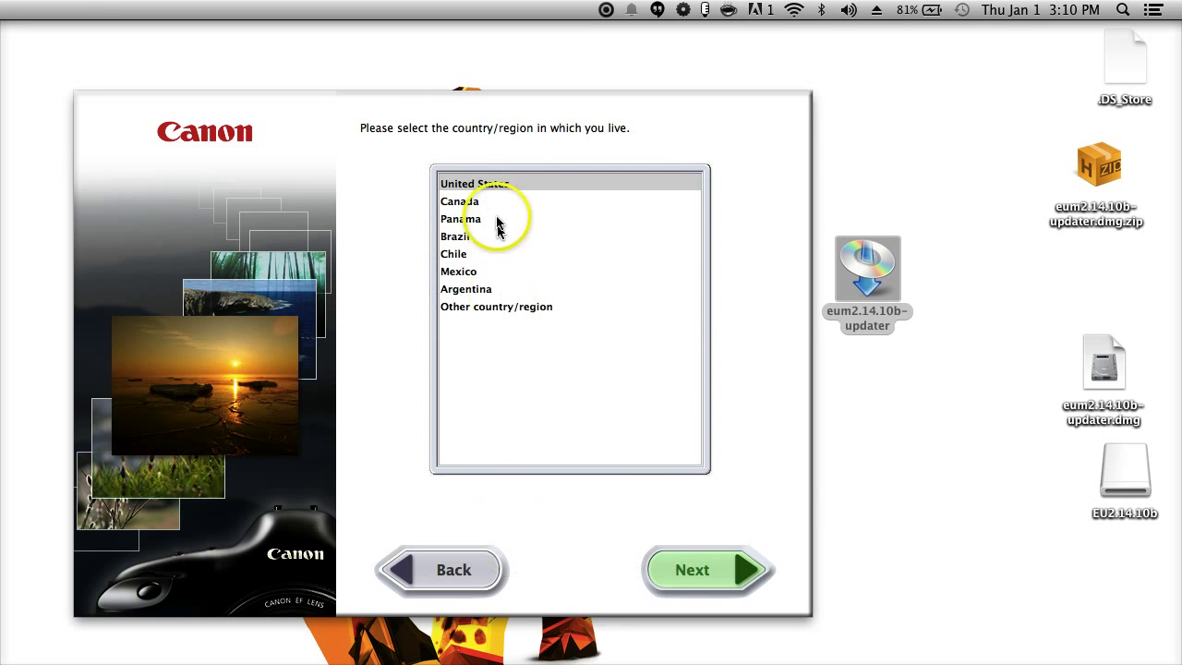
left_click(481, 190)
left_click(744, 570)
left_click(448, 331)
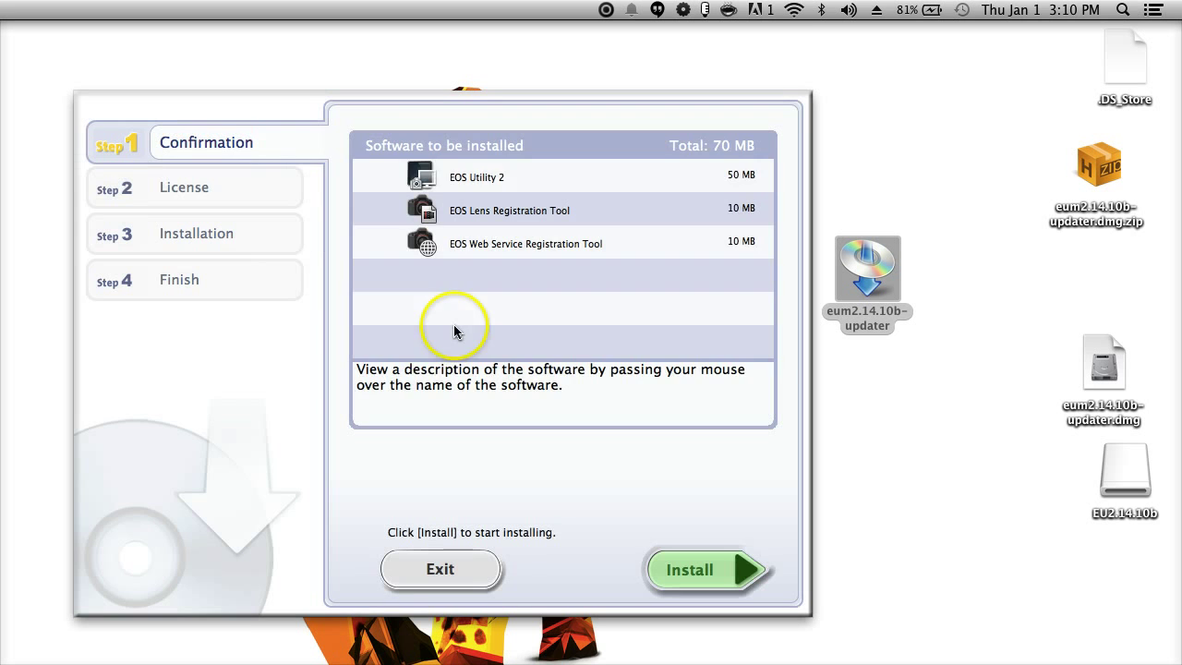
Install EOS Utility 2 and both registration tools, accepting the license and entering the administrator password.
left_click(724, 576)
left_click(721, 568)
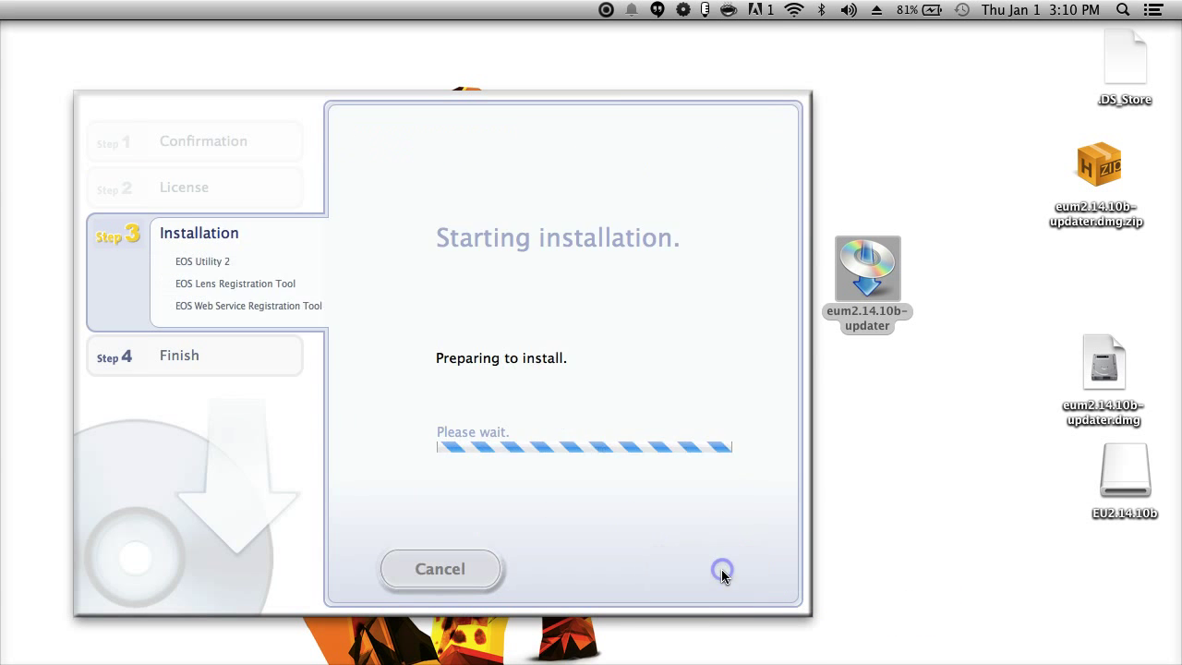
type("•••••")
key("Return")
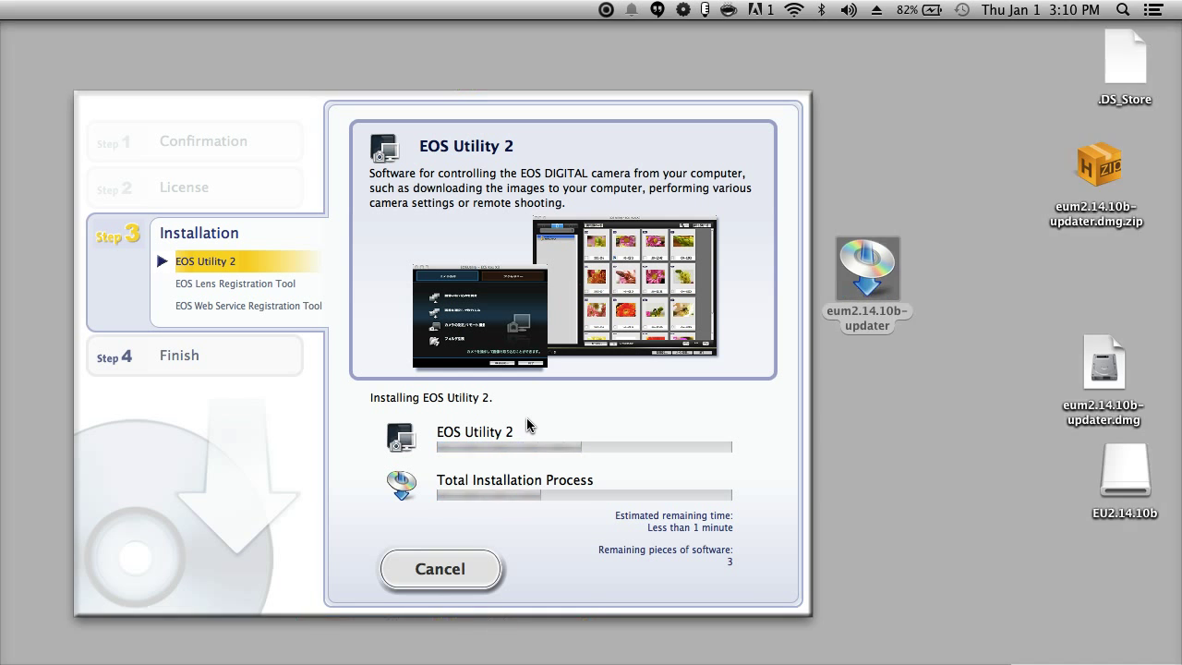
key("F11")
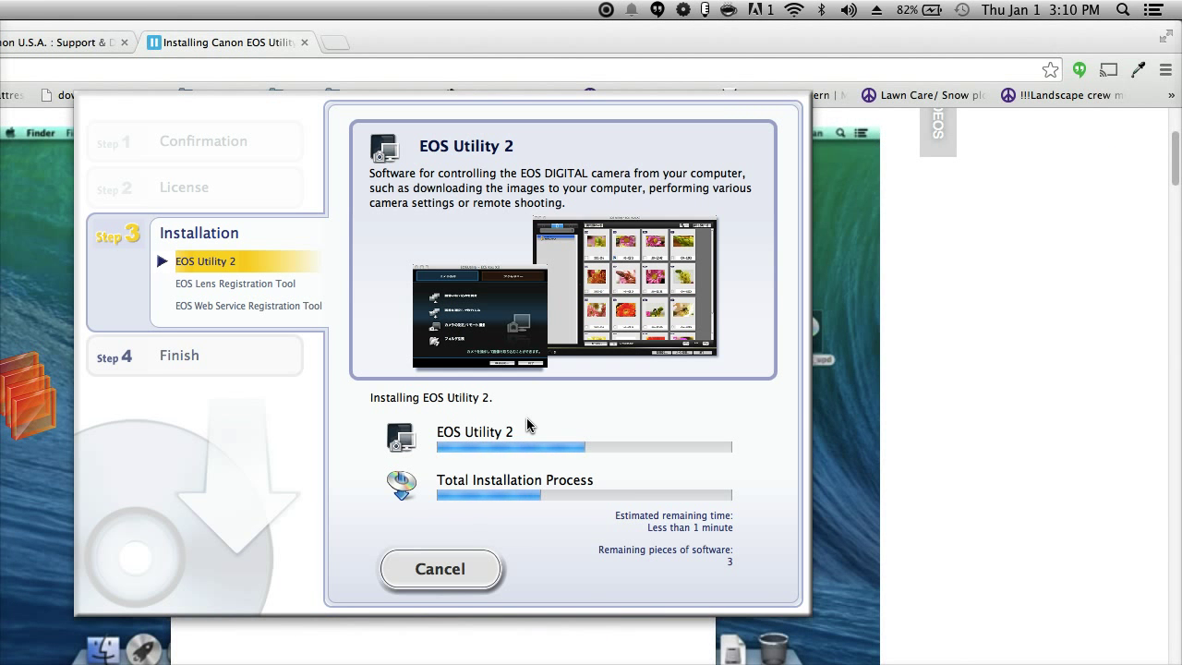
key("F11")
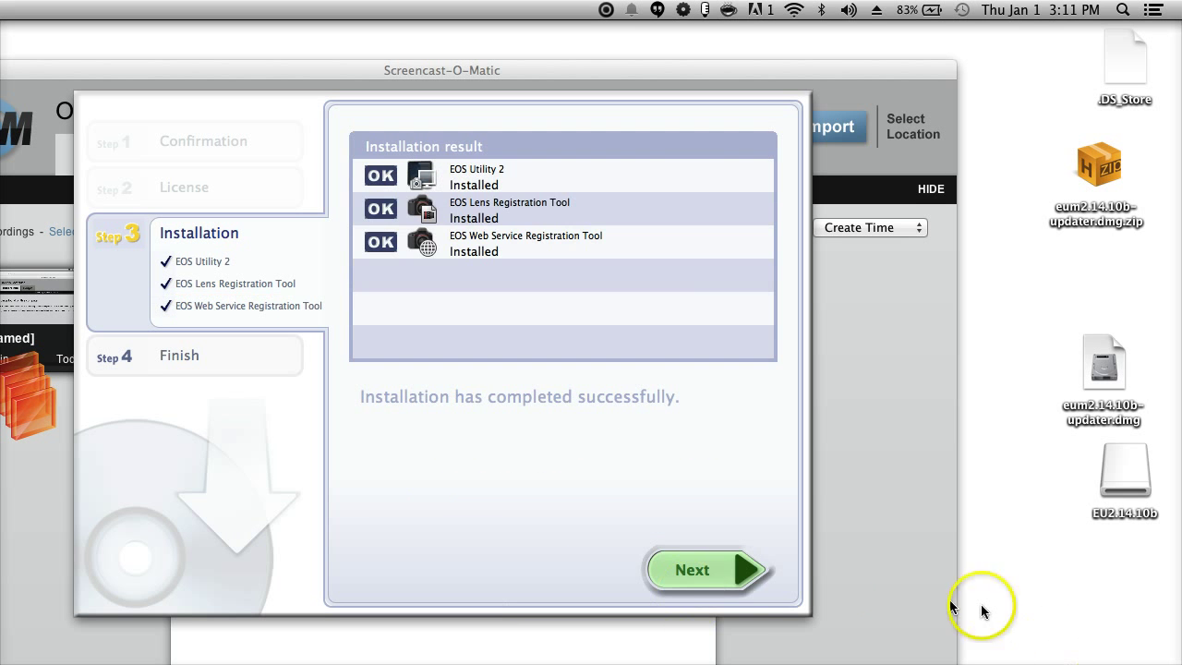
Finish and close the EOS Utility installer, then close the blank browser and Screencast-O-Matic windows.
left_click(721, 572)
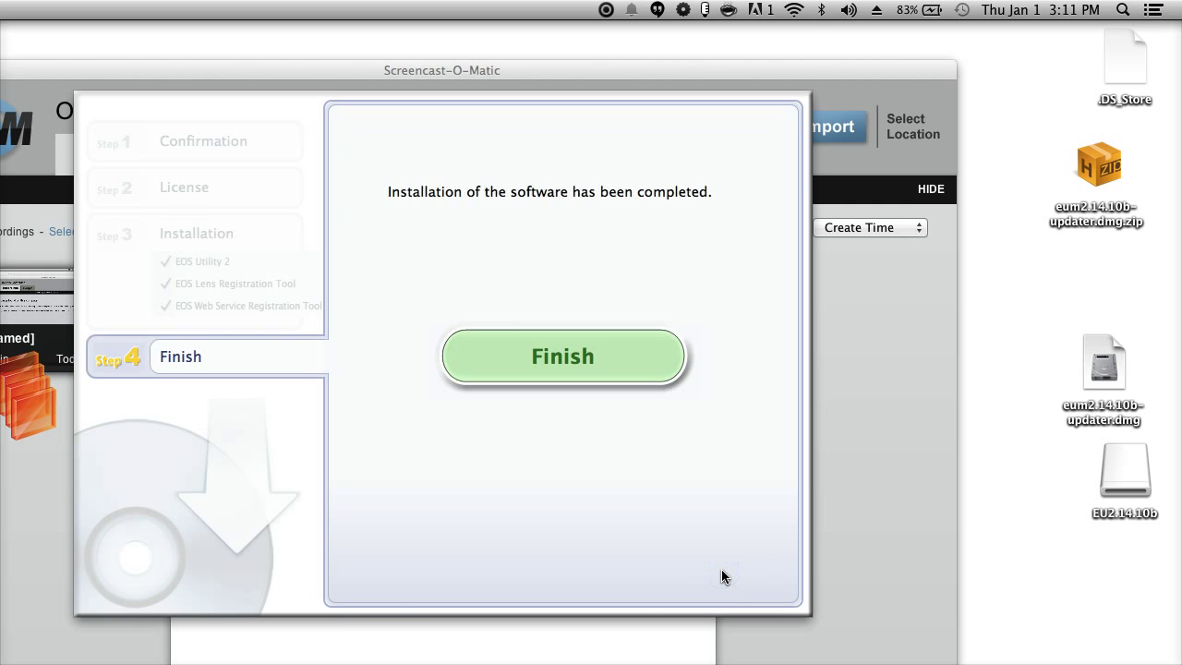
left_click(484, 347)
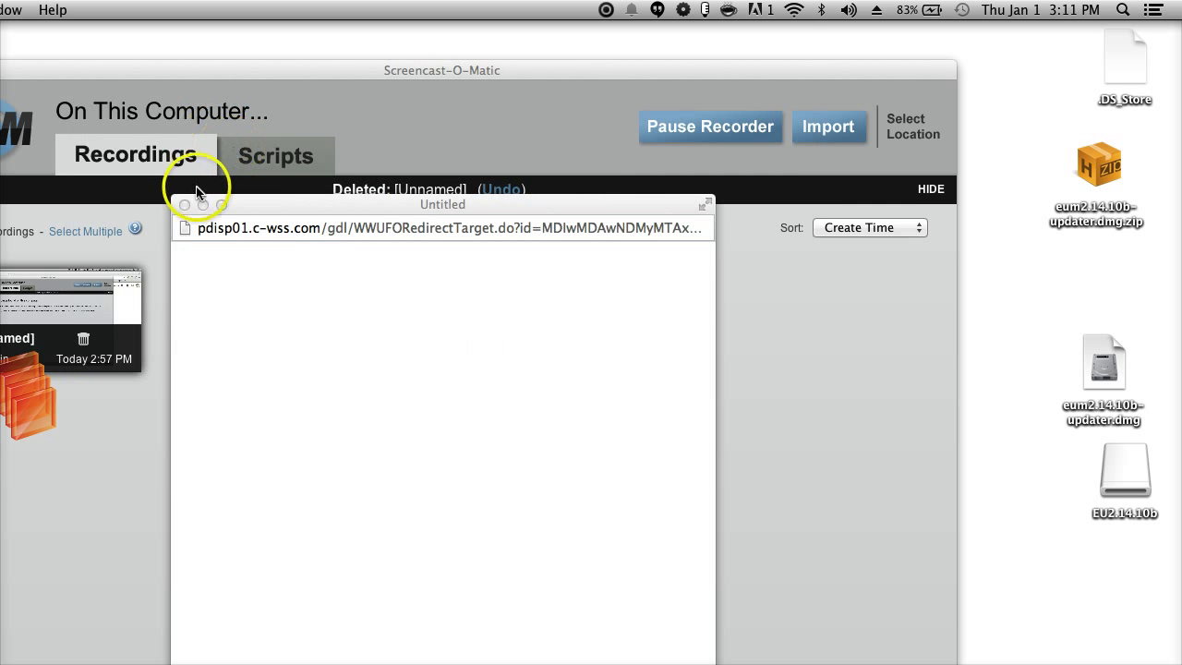
left_click(185, 205)
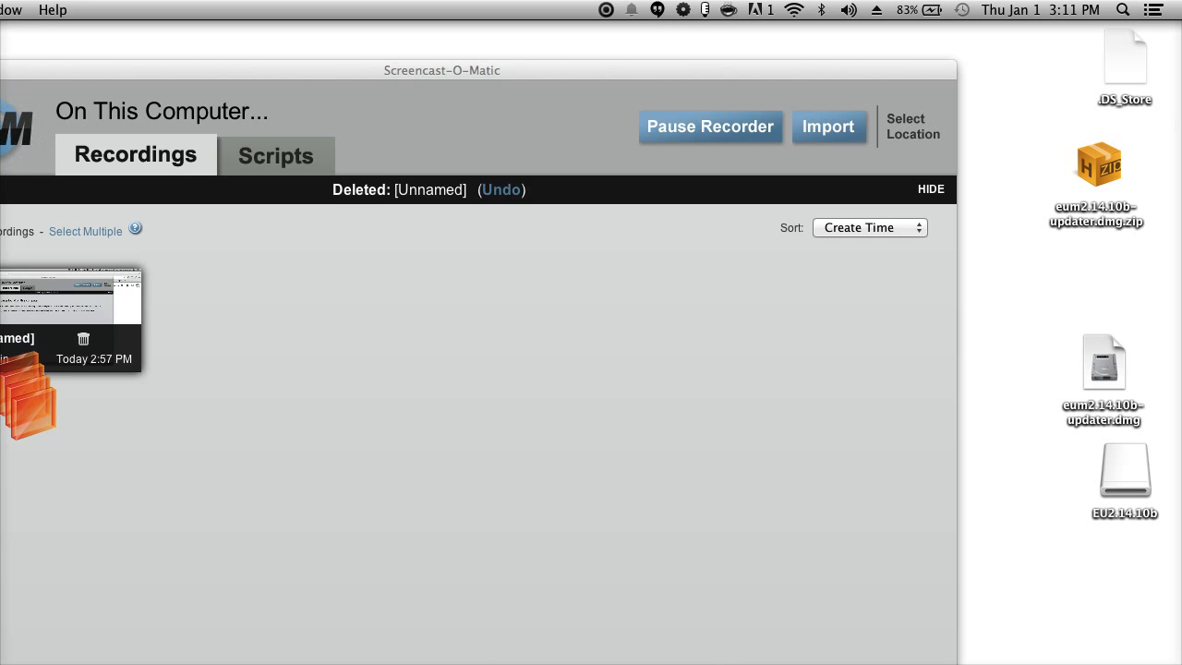
left_click(3, 70)
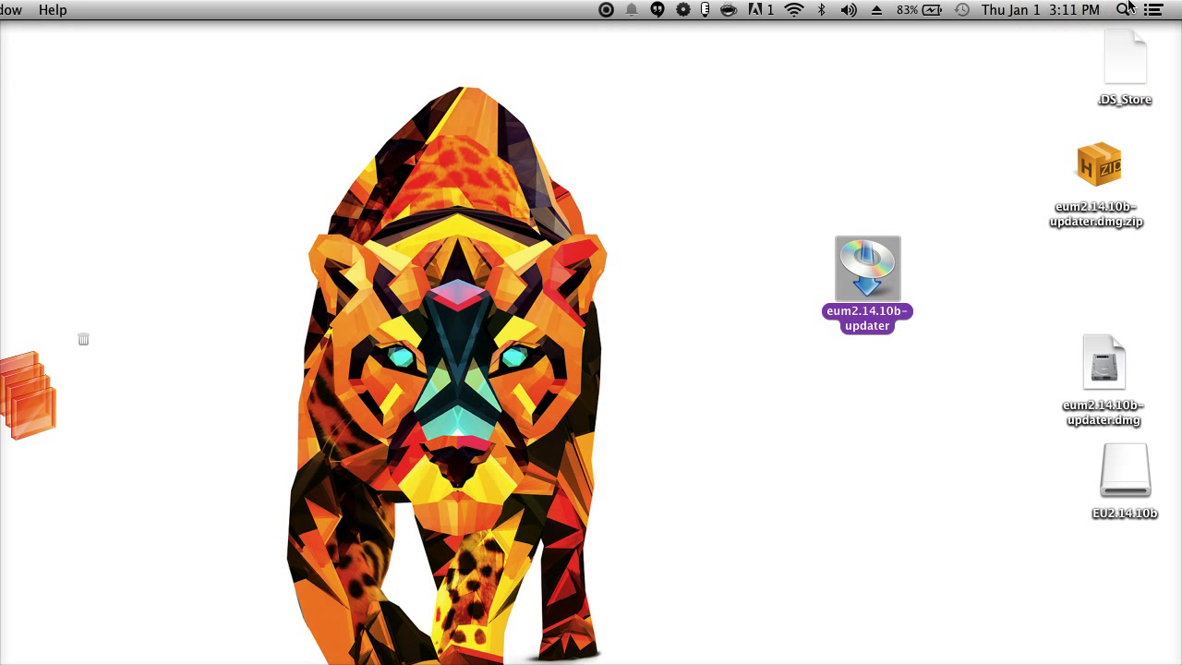
left_click(1125, 10)
Launch EOS Utility 2 through a Spotlight search for 'eos' and centre its window.
left_click(1123, 11)
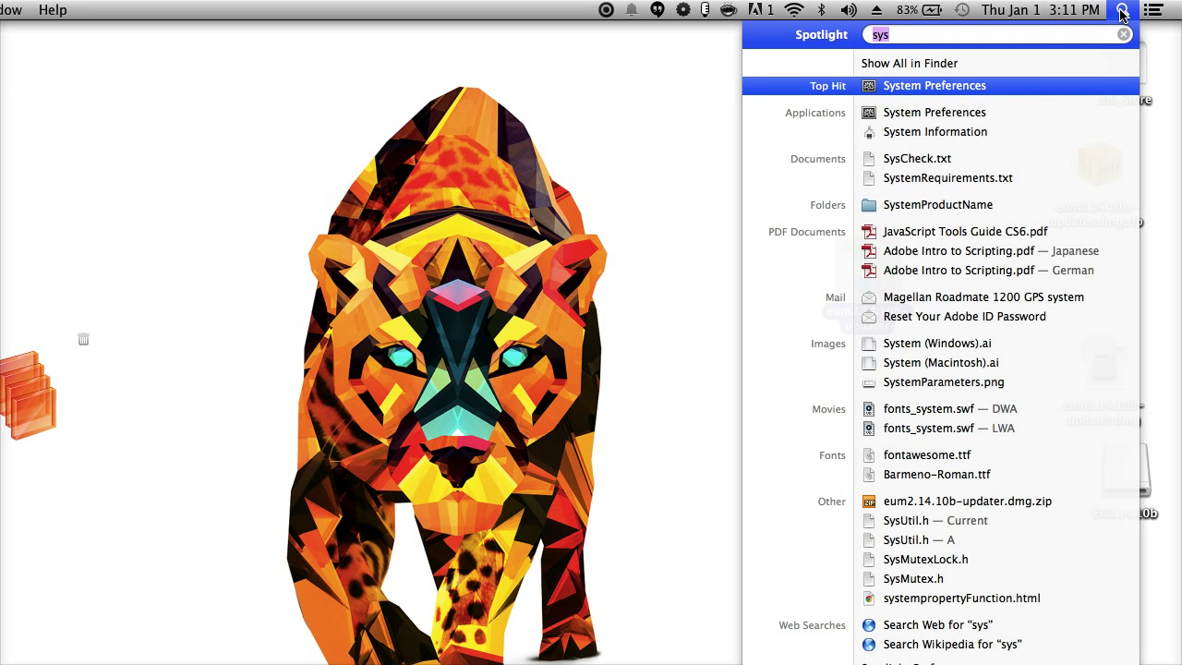
type("eos")
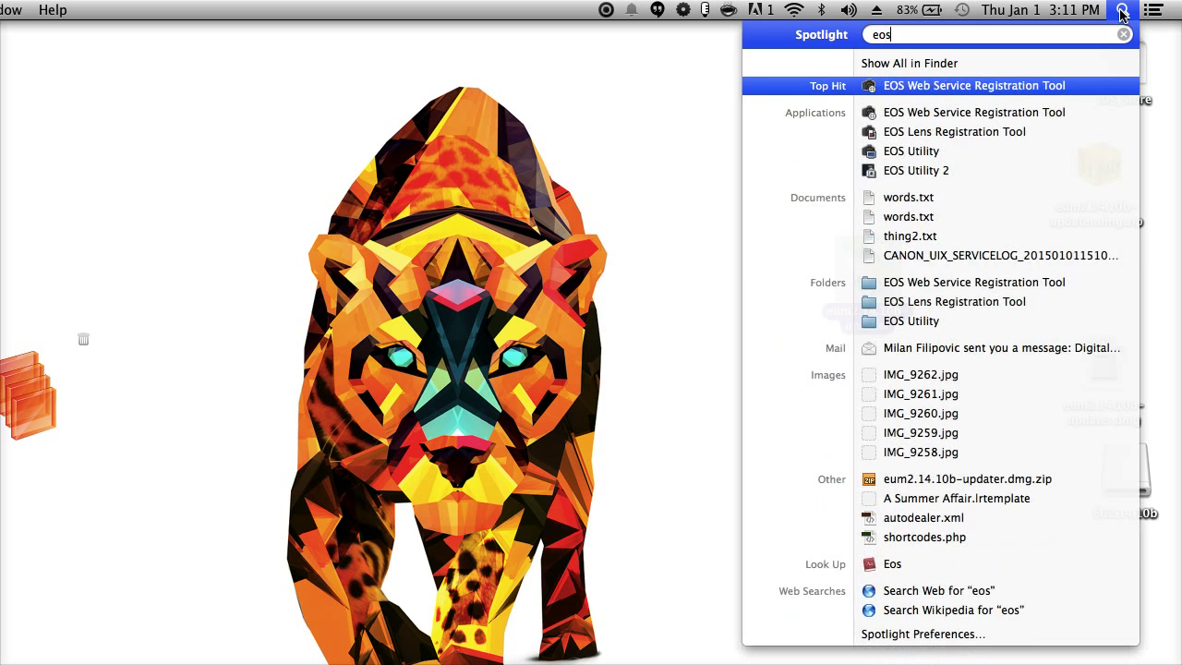
left_click(946, 171)
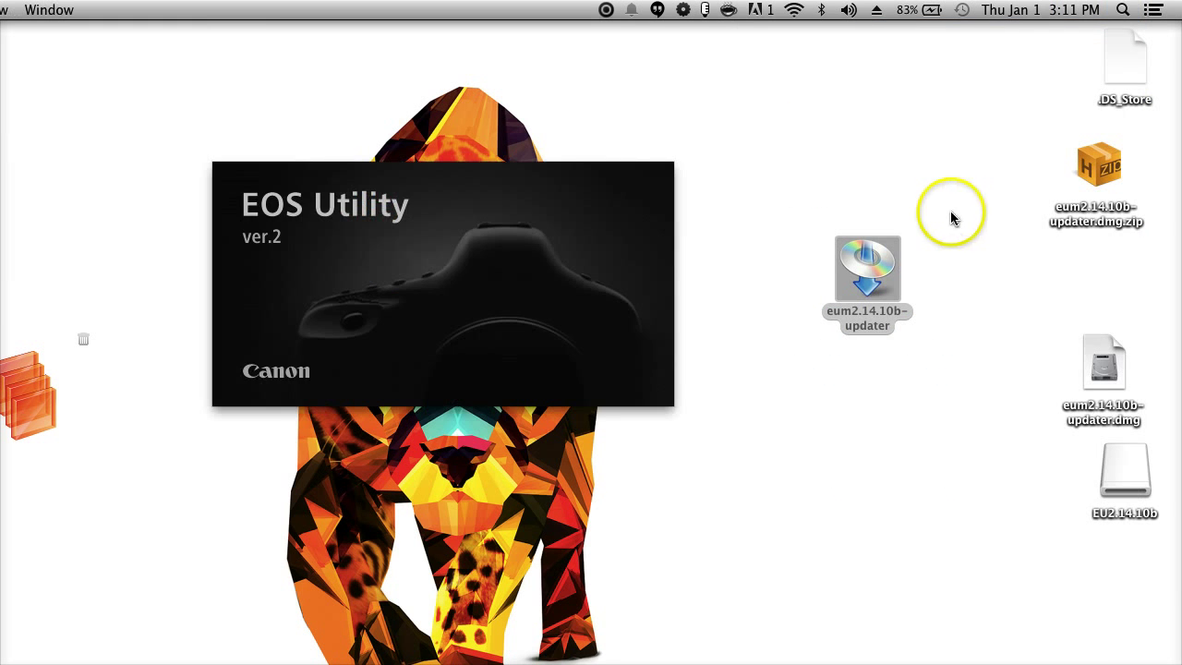
left_click_drag(10, 32, 470, 95)
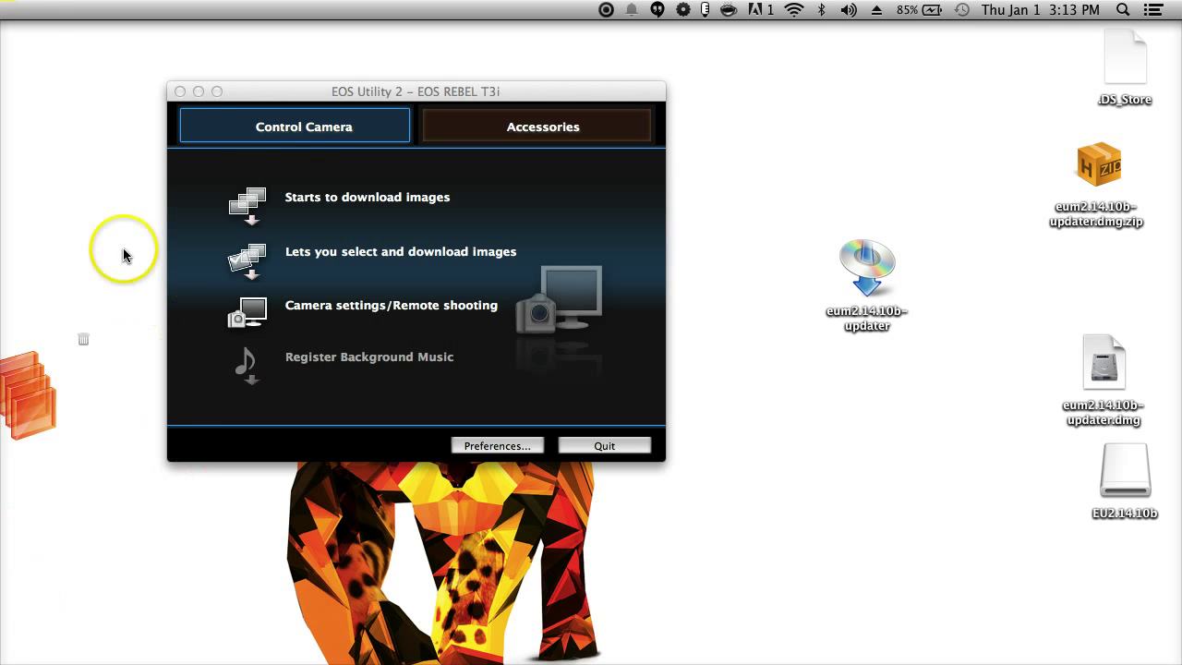
Start Live View shooting from Camera settings/Remote shooting, view the feed fully on screen, then close it.
left_click(263, 305)
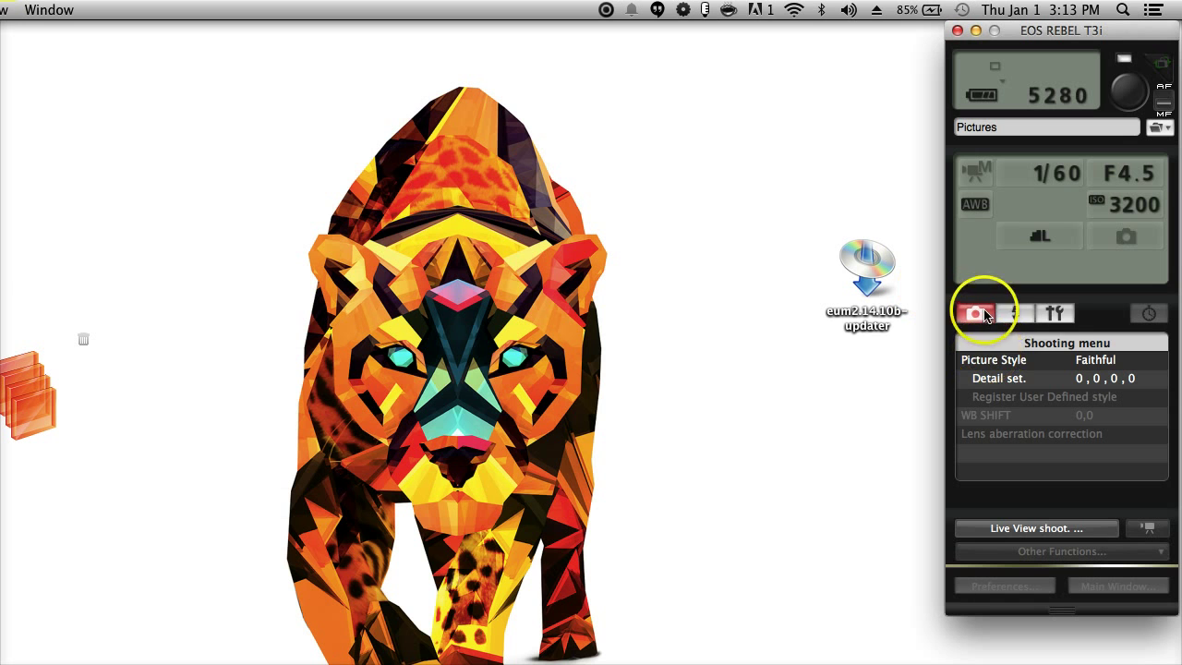
left_click(1036, 533)
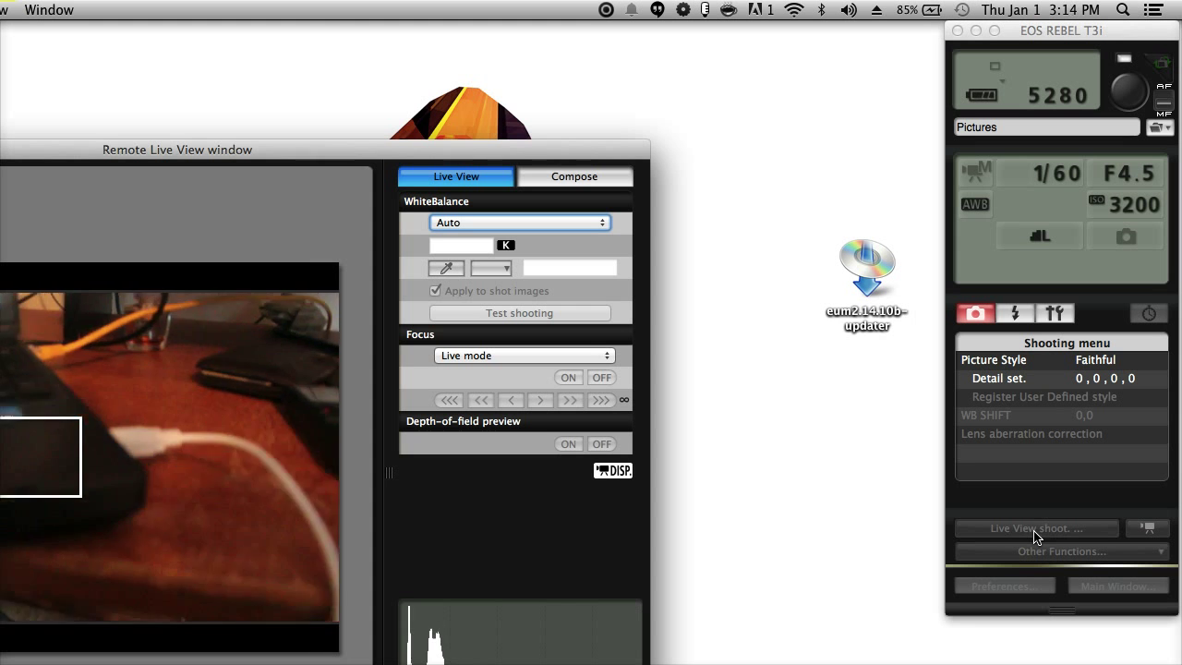
left_click(903, 447)
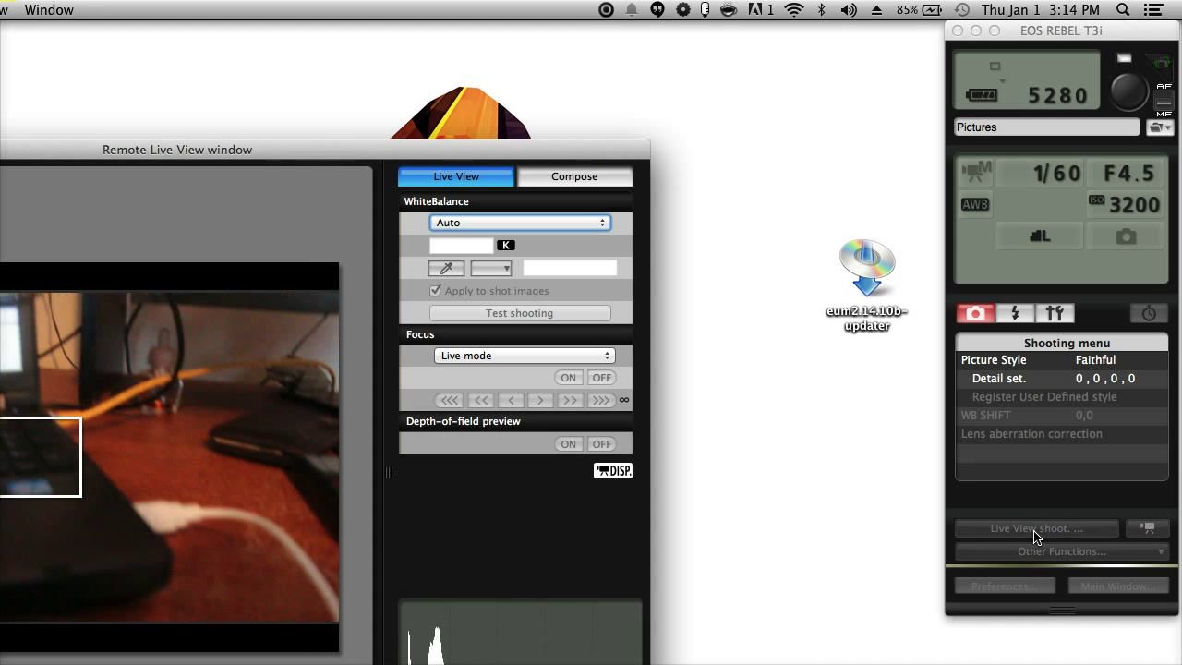
left_click_drag(427, 148, 809, 31)
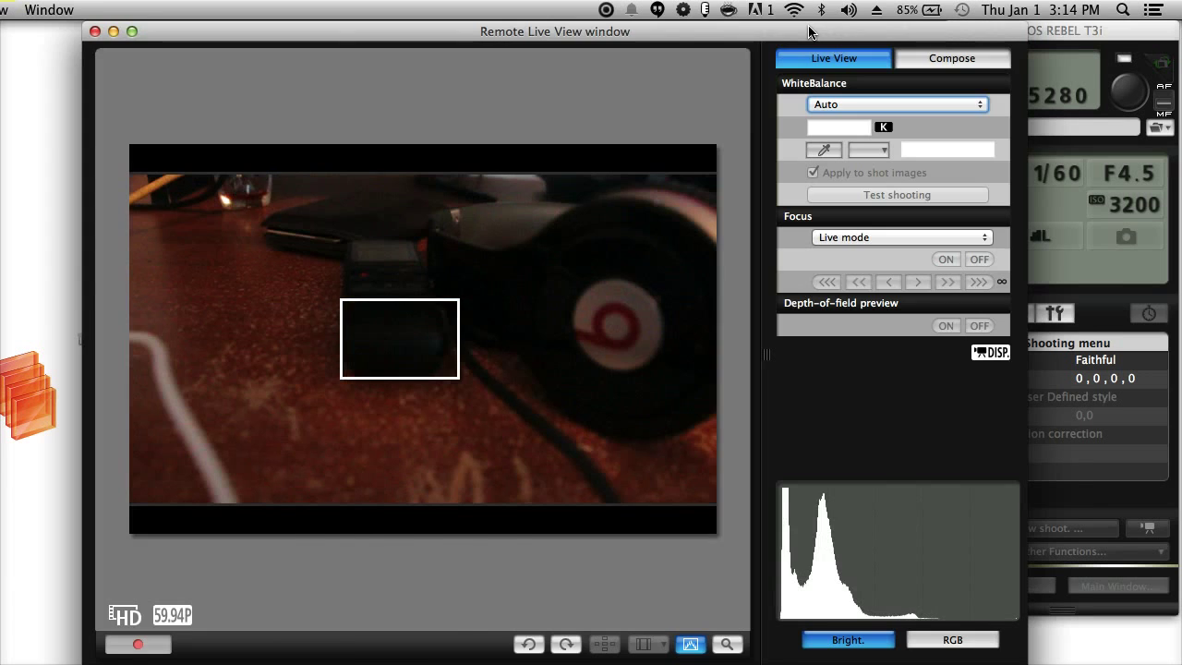
key("super+w")
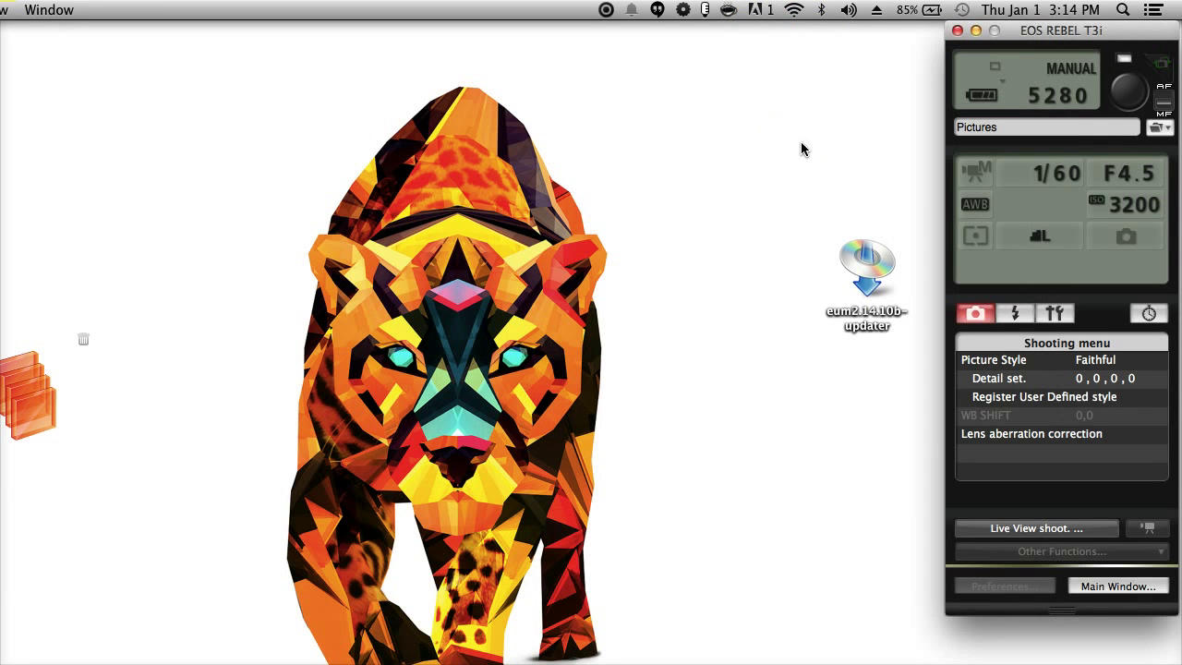
Close the EOS REBEL T3i control panel and dismiss the camera connection-lost notice.
left_click(957, 33)
left_click(508, 536)
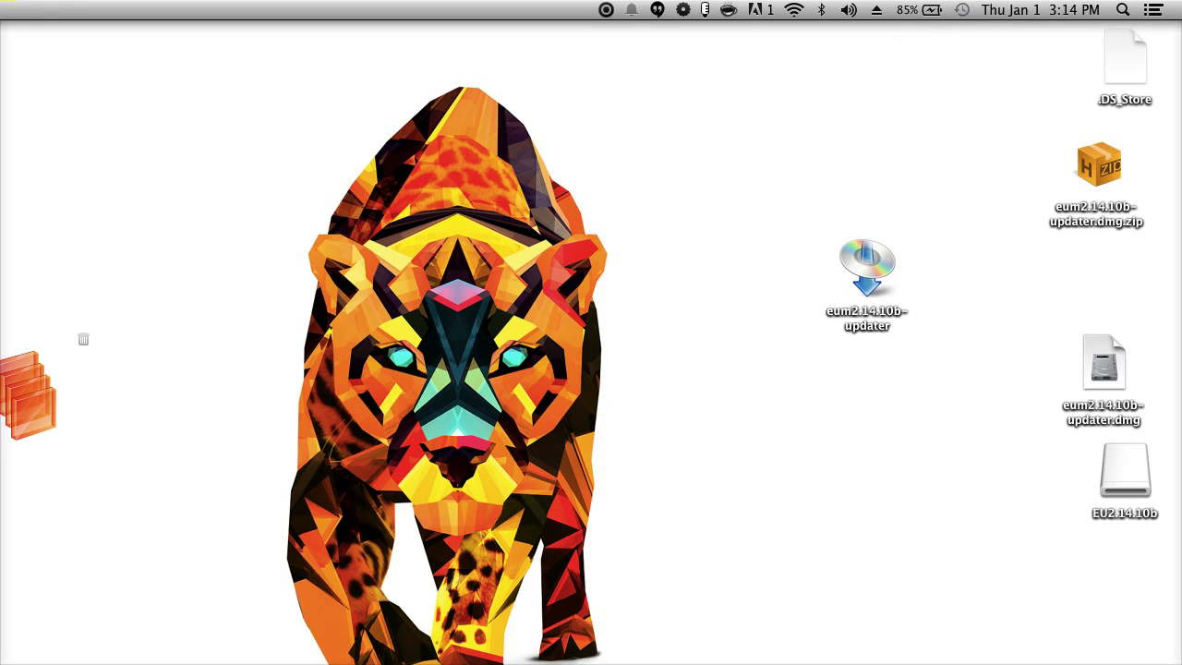
left_click(354, 628)
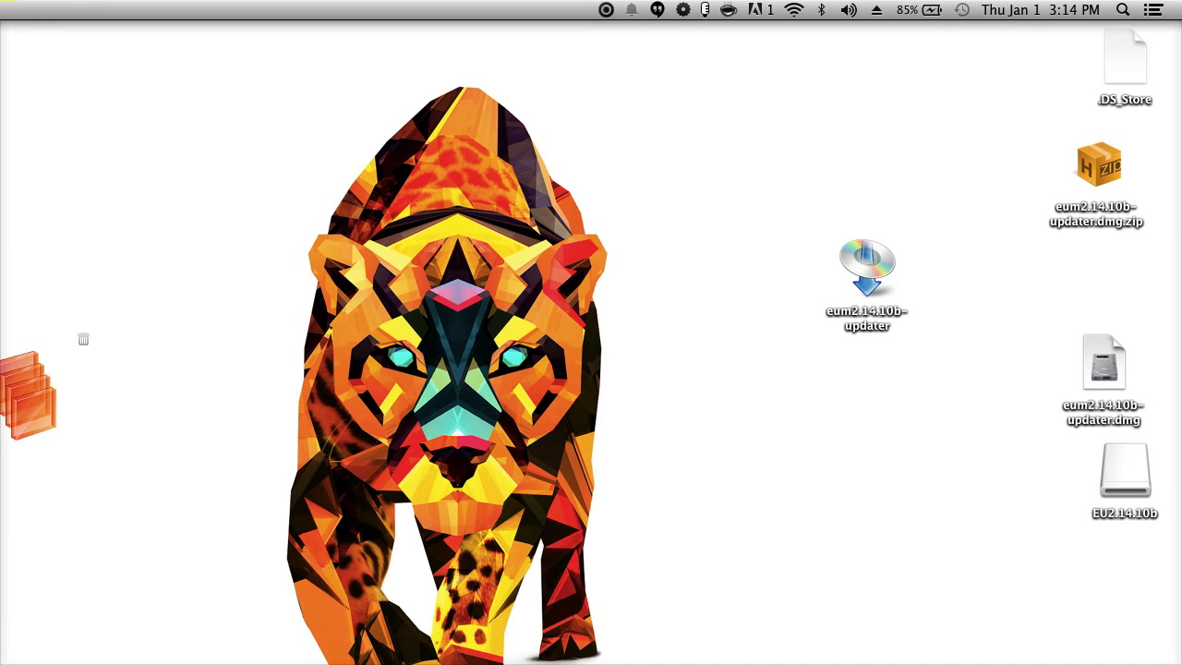